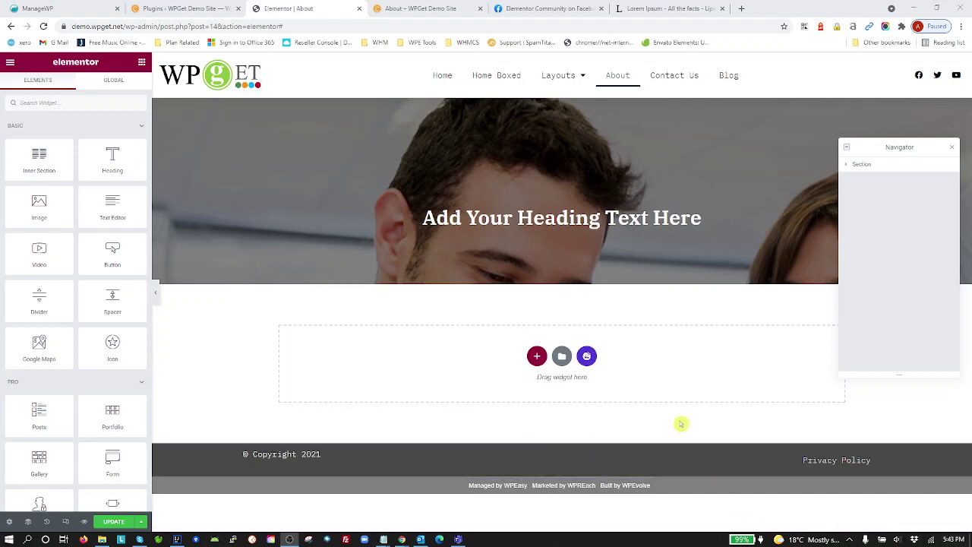
Add a single-column section below the hero banner and set its top and bottom padding to 100 px
click(537, 357)
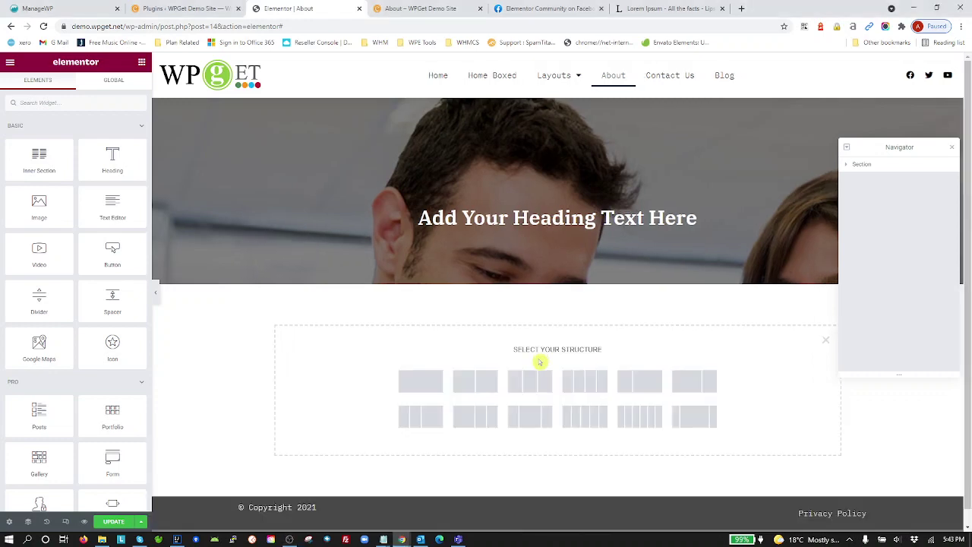
click(427, 388)
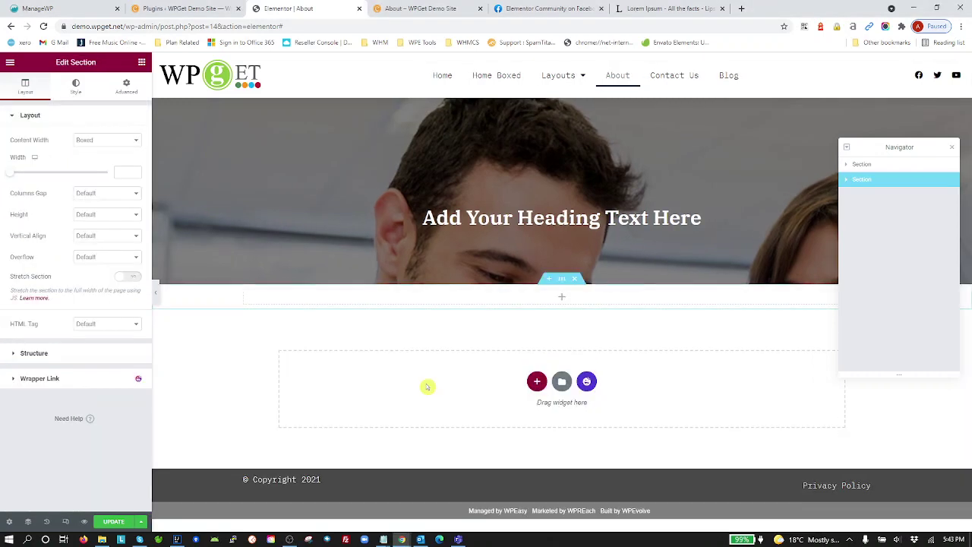
click(126, 85)
click(128, 191)
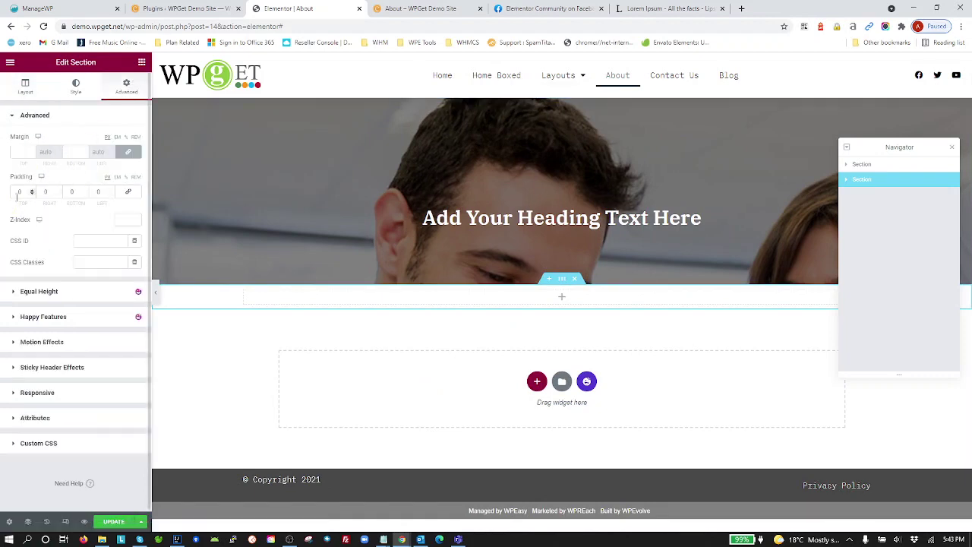
click(23, 191)
text(100)
key(Tab)
key(Tab)
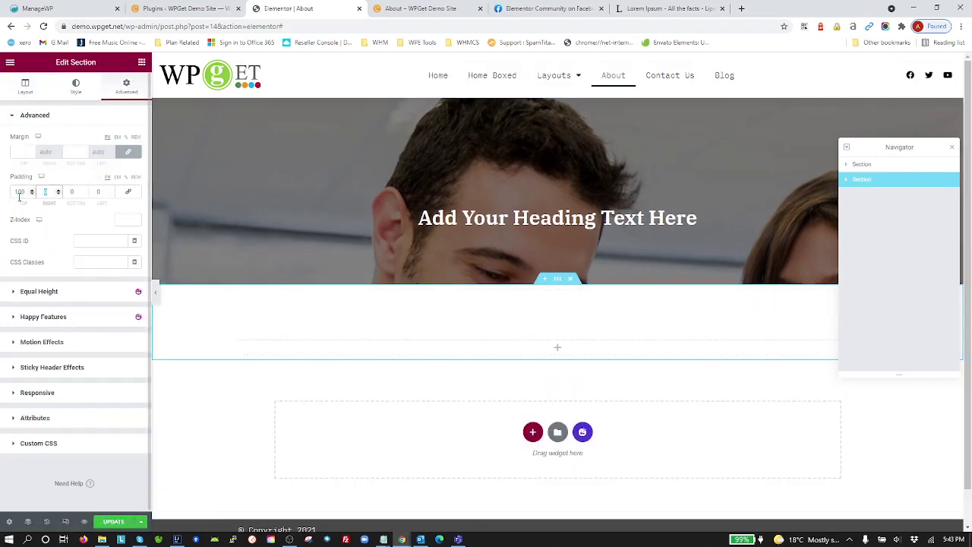
text(100)
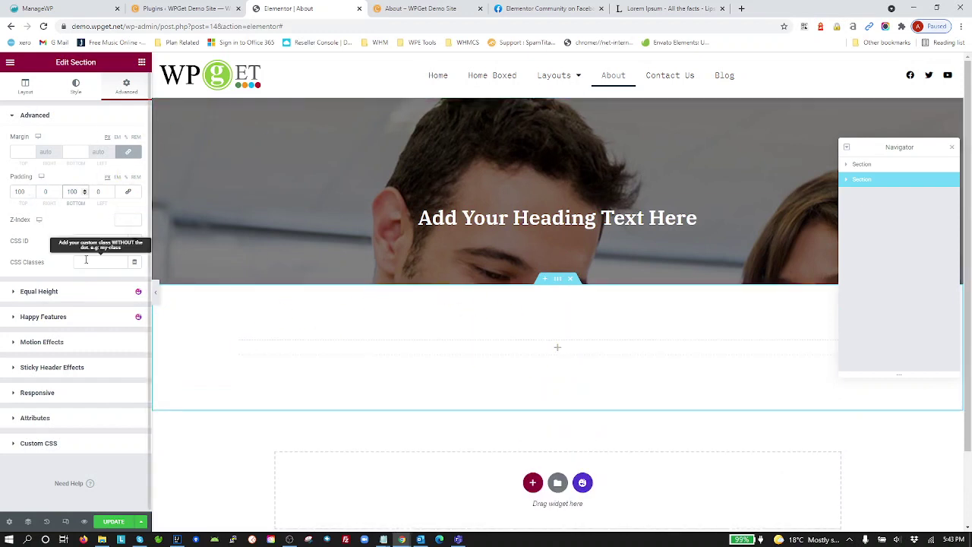
Find the basic Icon widget and place it in the new section's empty column
click(141, 61)
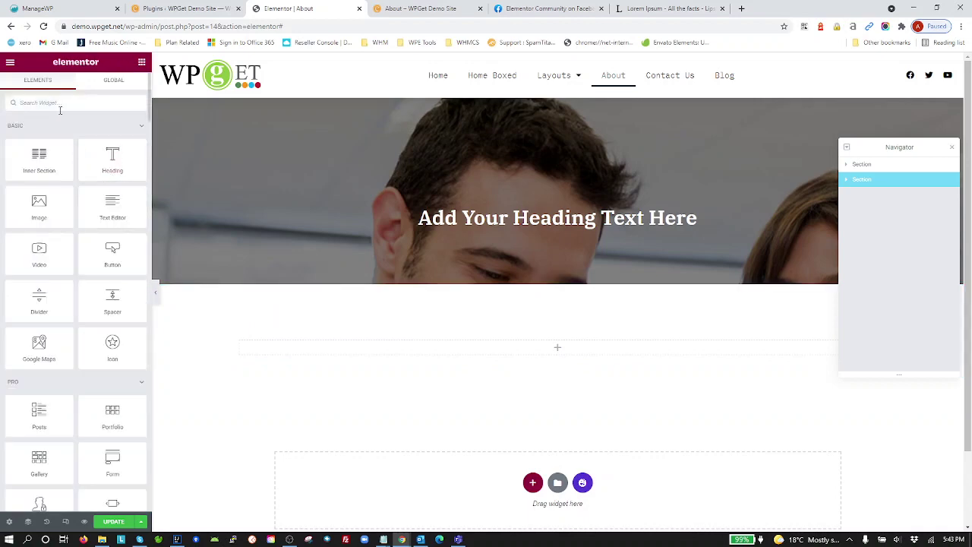
text(icon)
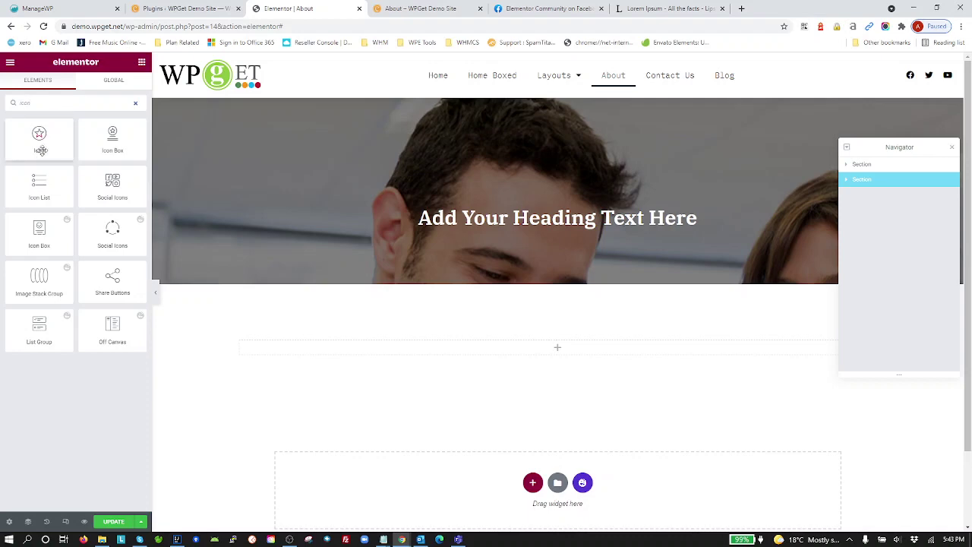
drag(39, 136, 558, 354)
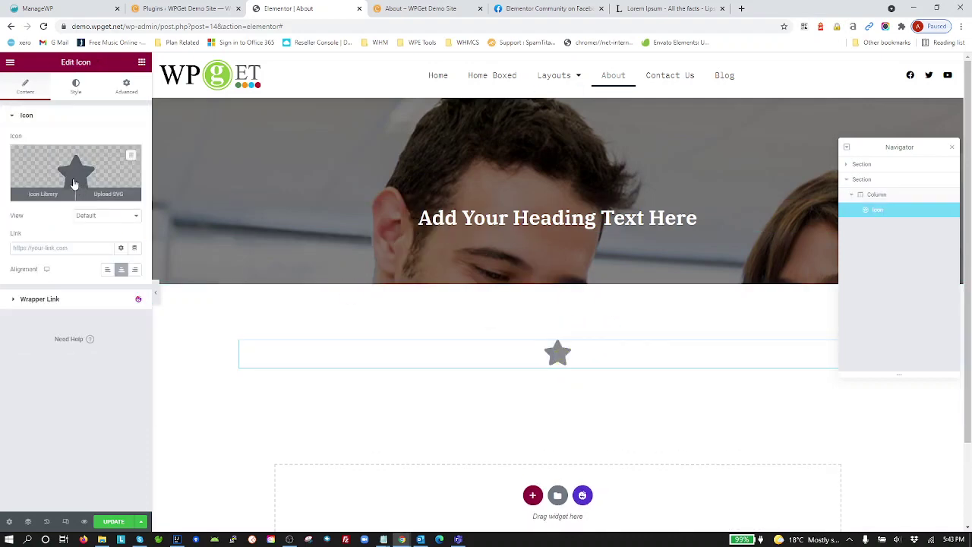
Replace the default star with the solid Circle icon from the icon library
click(76, 182)
text(c)
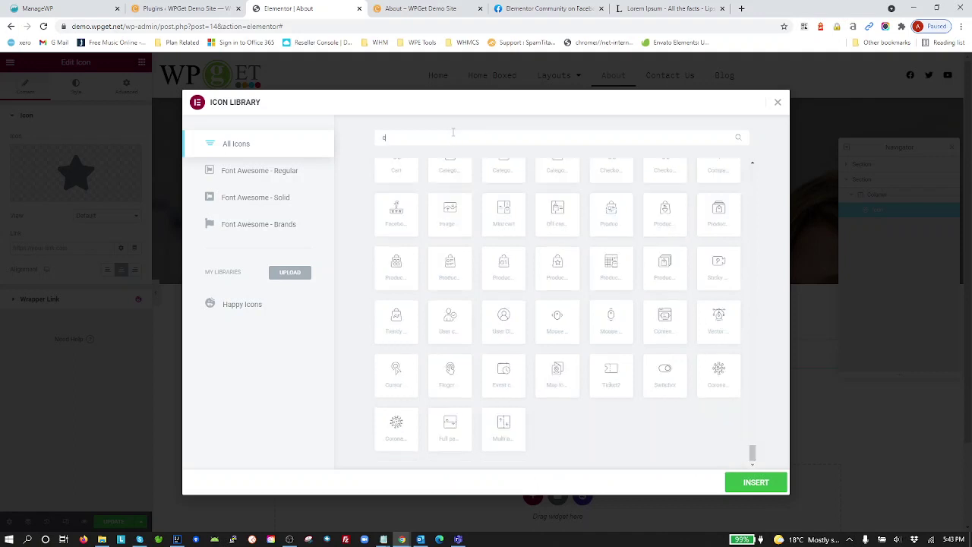
text(ircle)
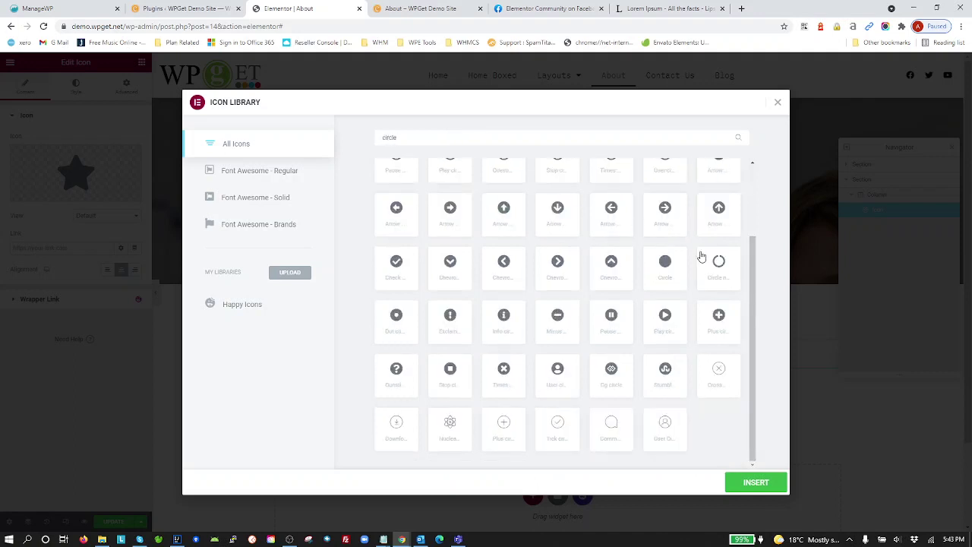
click(665, 265)
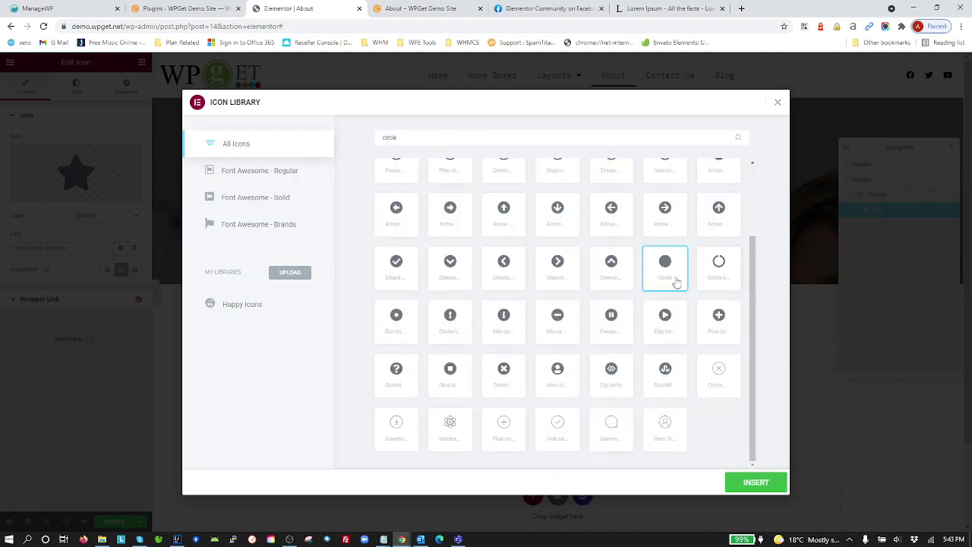
click(750, 484)
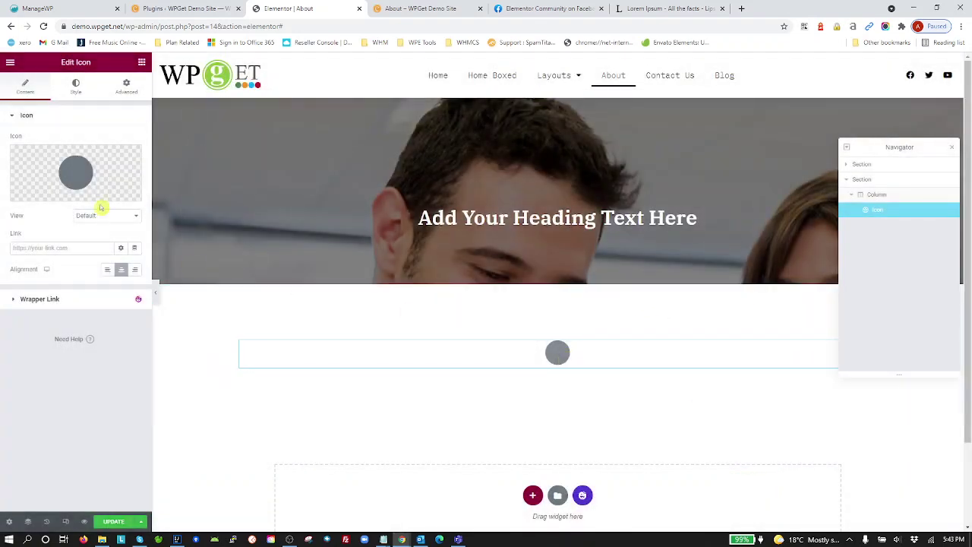
Set the circle icon's primary colour to the Secondary global colour and its size to 800
click(82, 90)
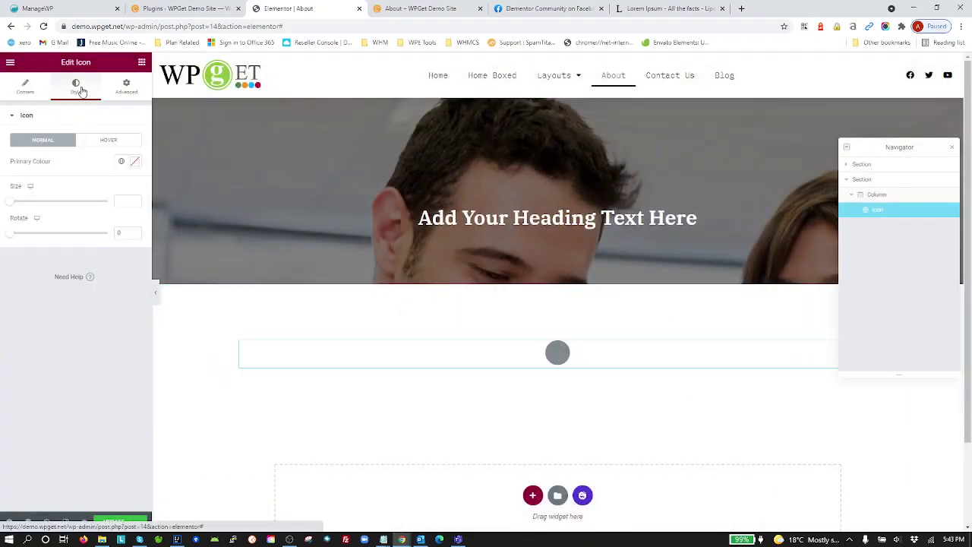
click(121, 161)
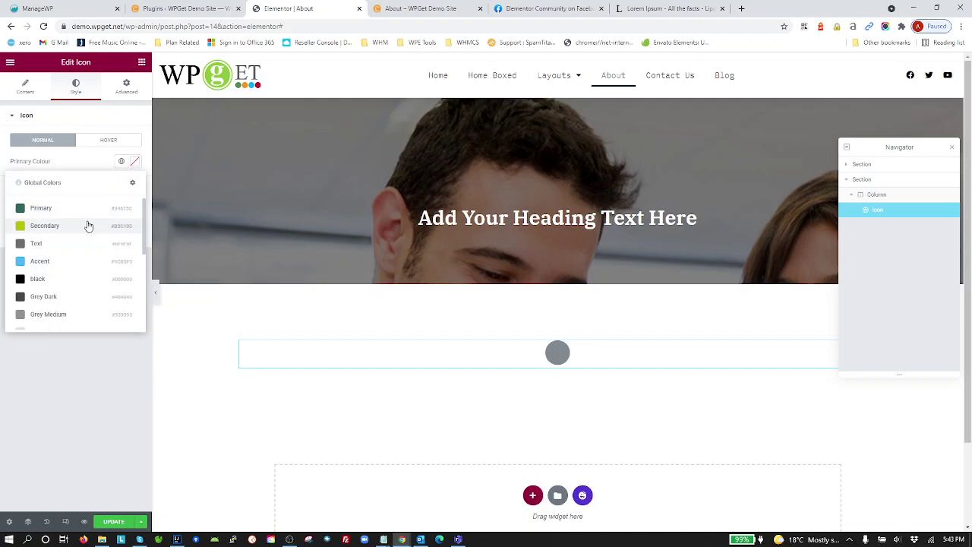
click(88, 225)
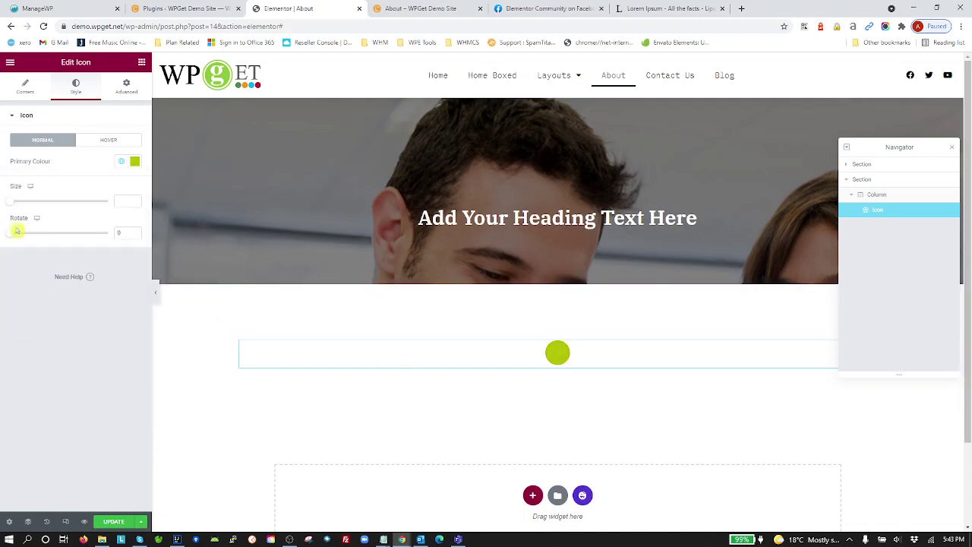
drag(12, 206, 110, 207)
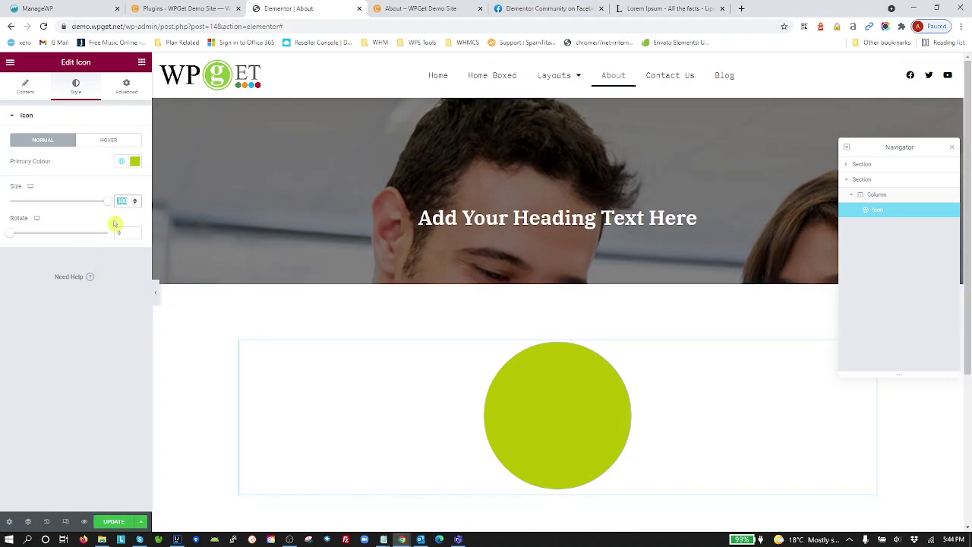
text(800)
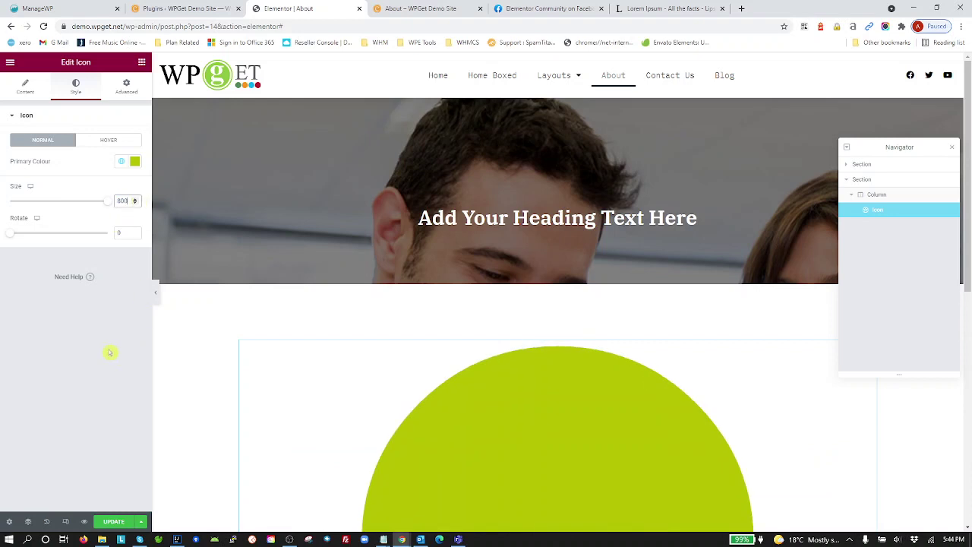
Add an inner section directly beneath the circle icon and delete one of its two columns
scroll(457, 288, down, 6)
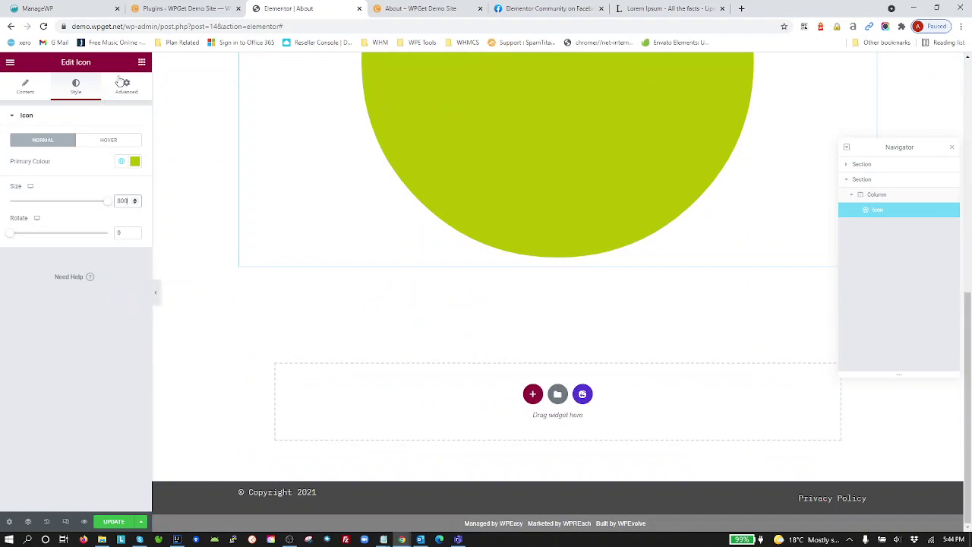
click(141, 63)
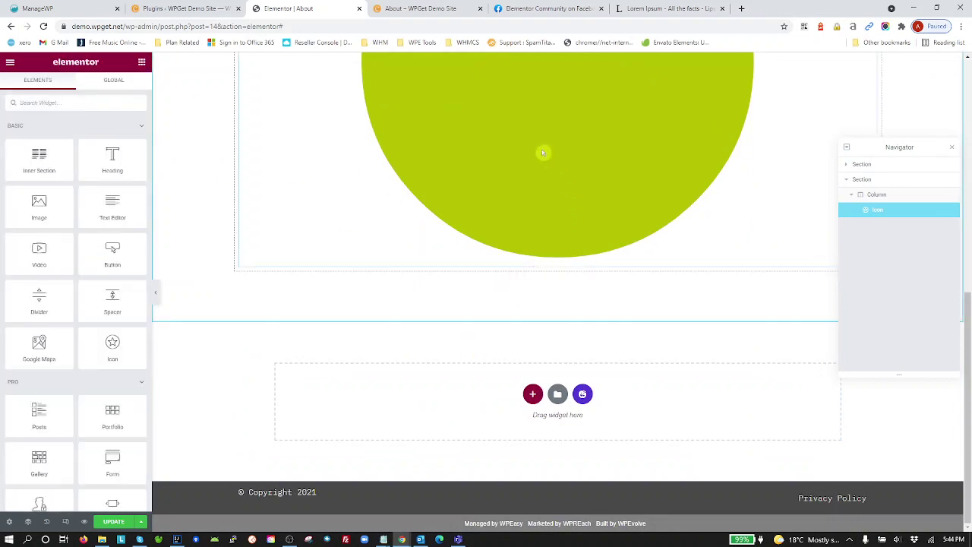
drag(63, 166, 532, 272)
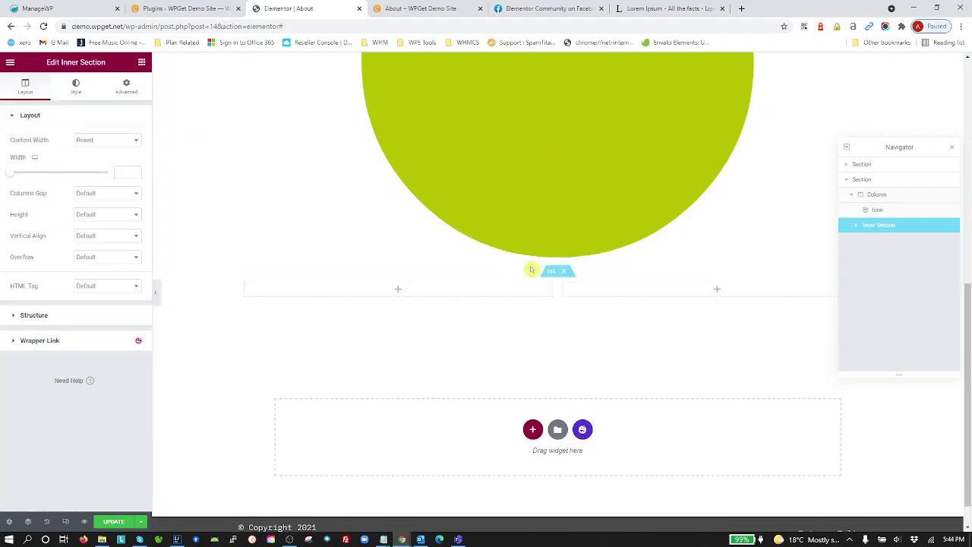
right_click(350, 285)
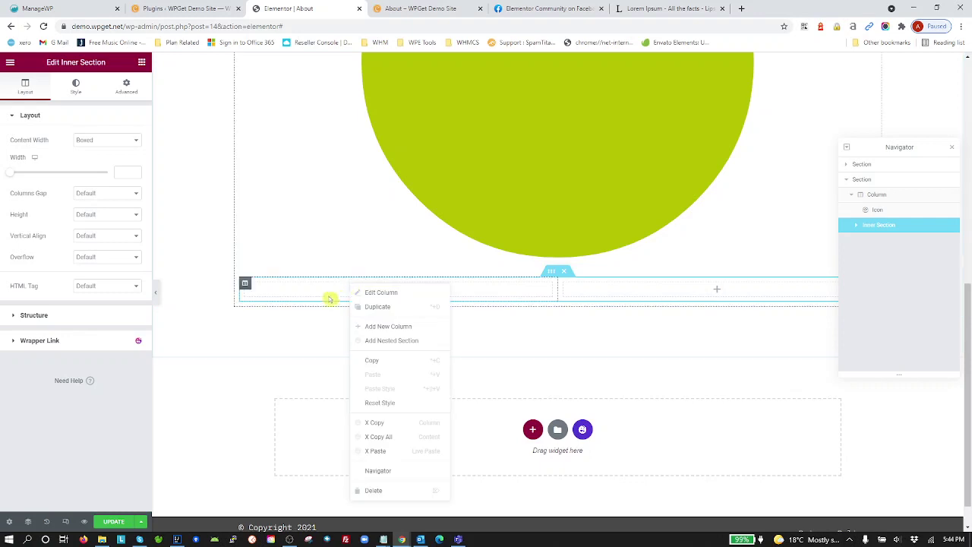
click(285, 293)
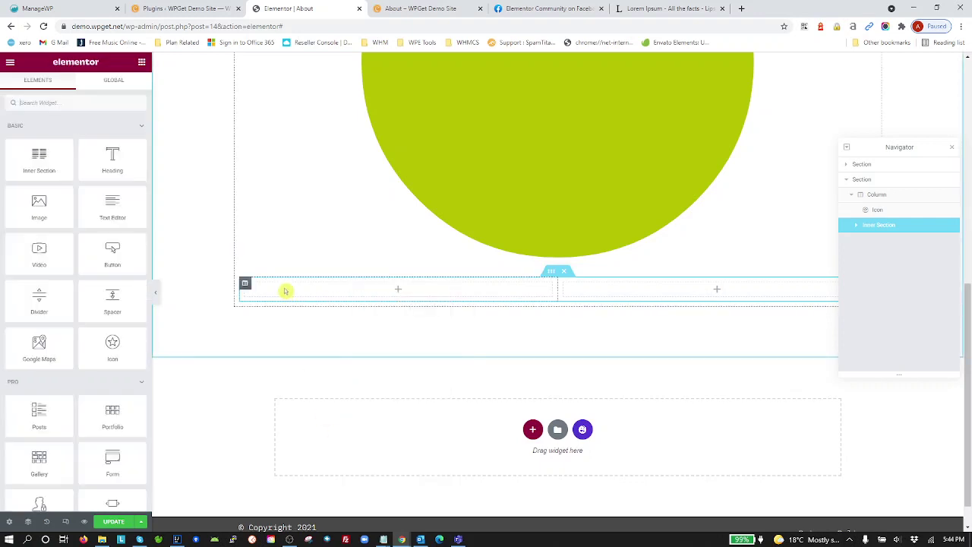
right_click(245, 284)
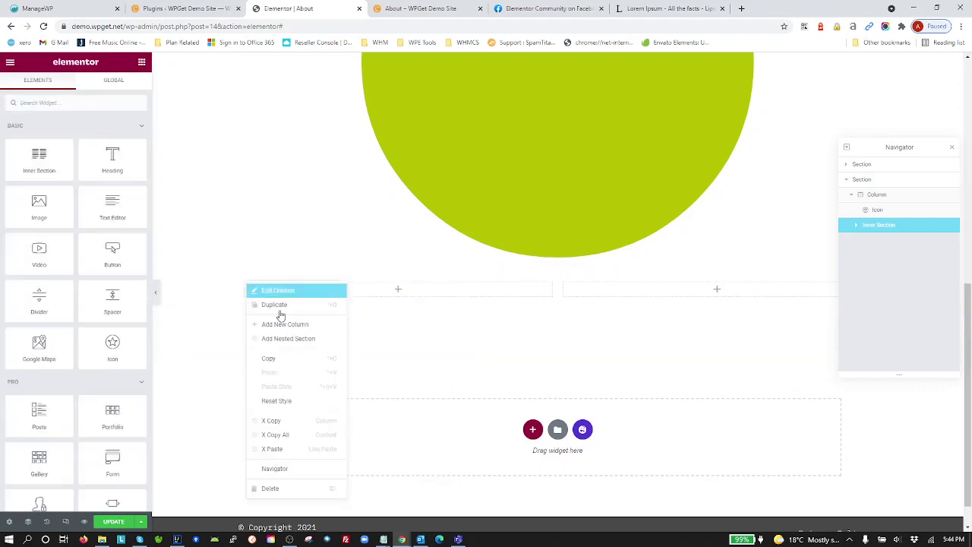
click(296, 488)
click(553, 298)
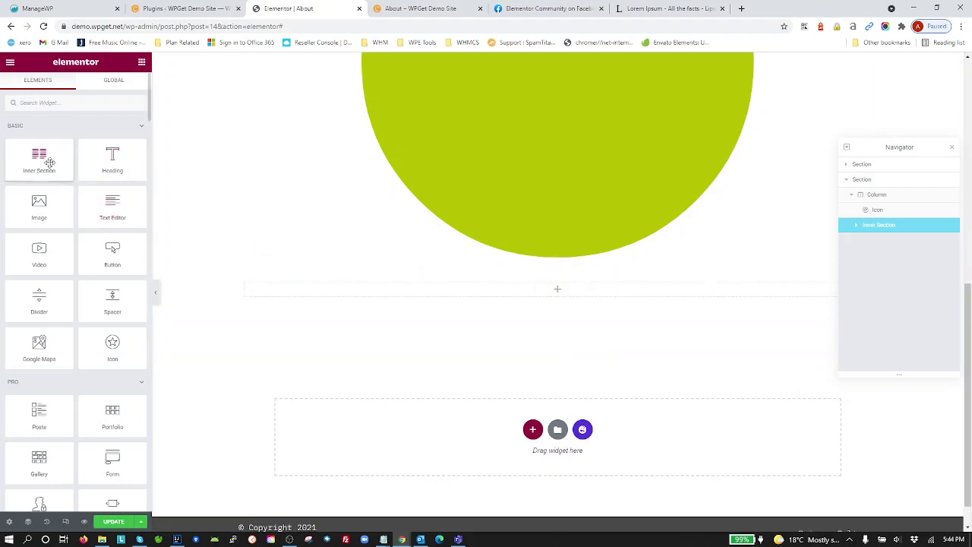
Place a Text Editor widget in the inner section's column and copy all five Lorem Ipsum paragraphs from the lipsum.com page
drag(114, 215, 535, 288)
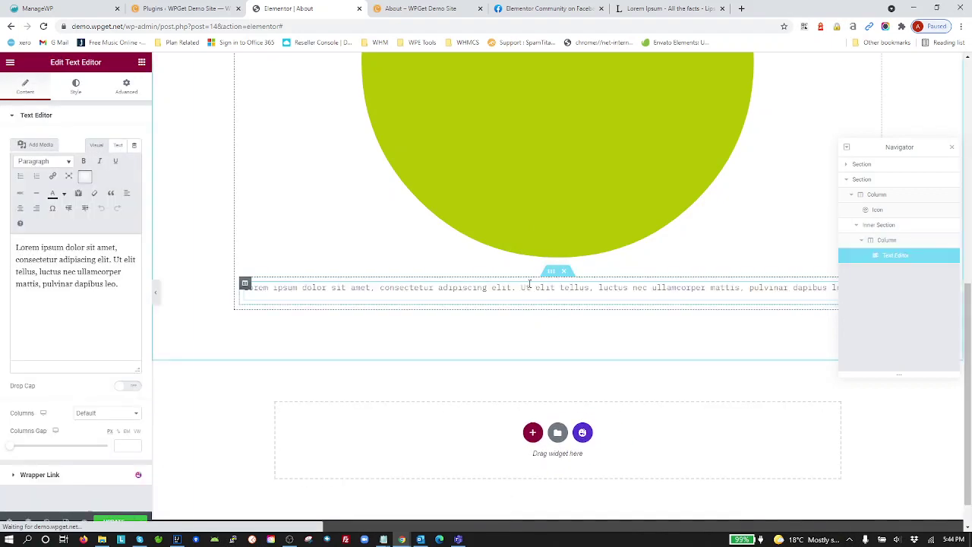
click(658, 10)
scroll(448, 455, down, 1)
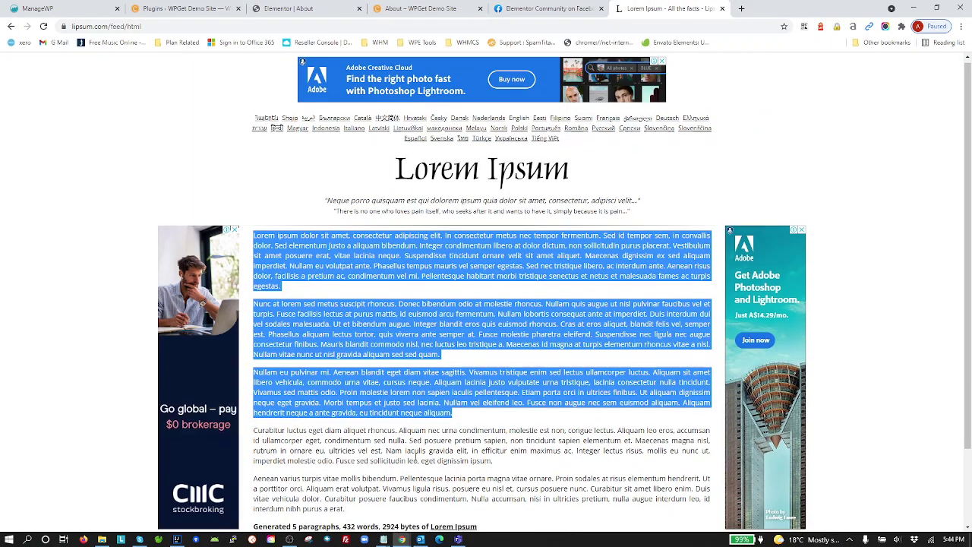
drag(357, 465, 255, 186)
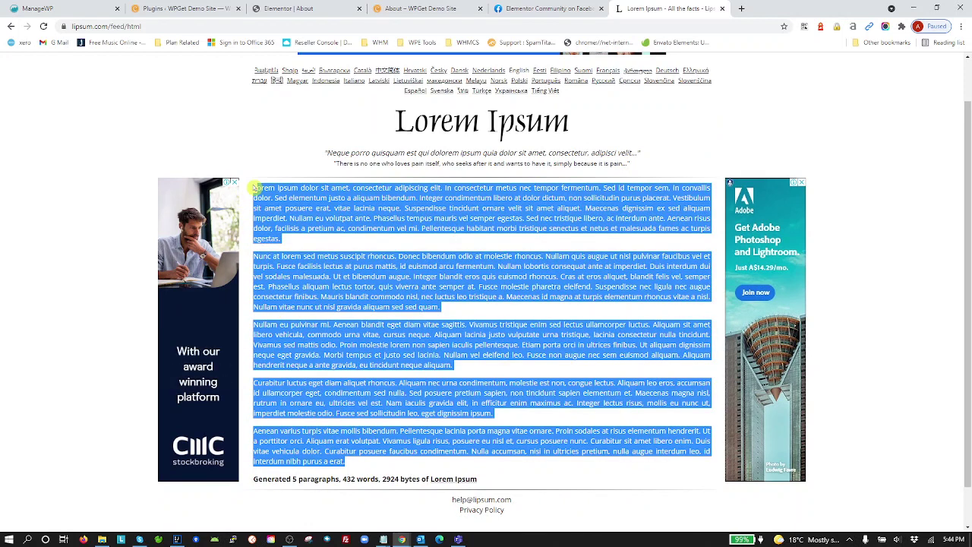
click(254, 186)
drag(254, 188, 411, 461)
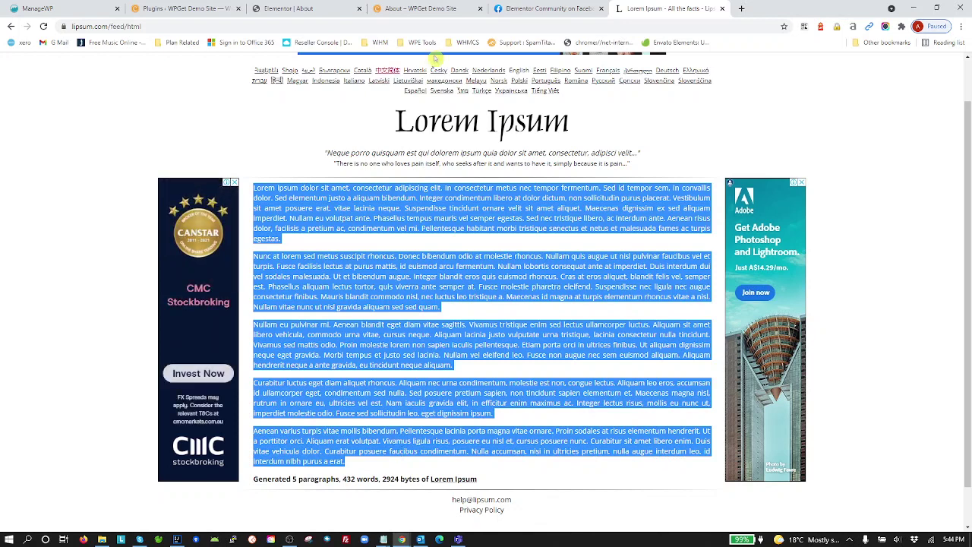
Return to the Elementor page editor and replace the Text Editor's placeholder text with the copied Lorem Ipsum paragraphs
click(403, 11)
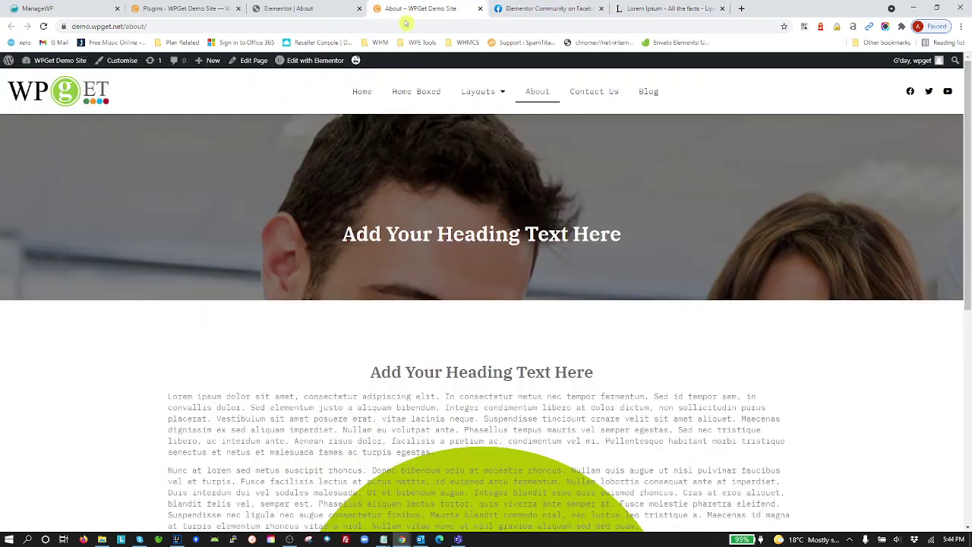
click(294, 10)
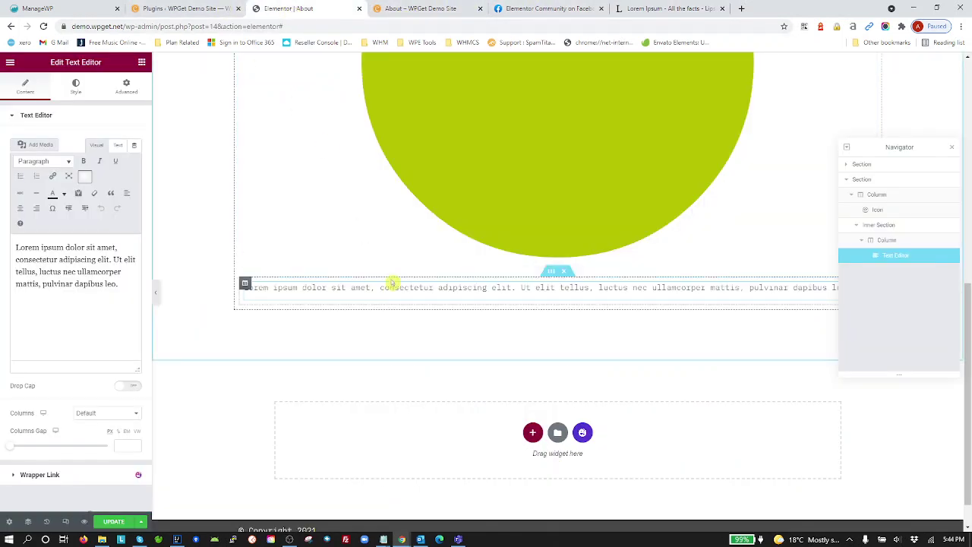
key(ctrl+a)
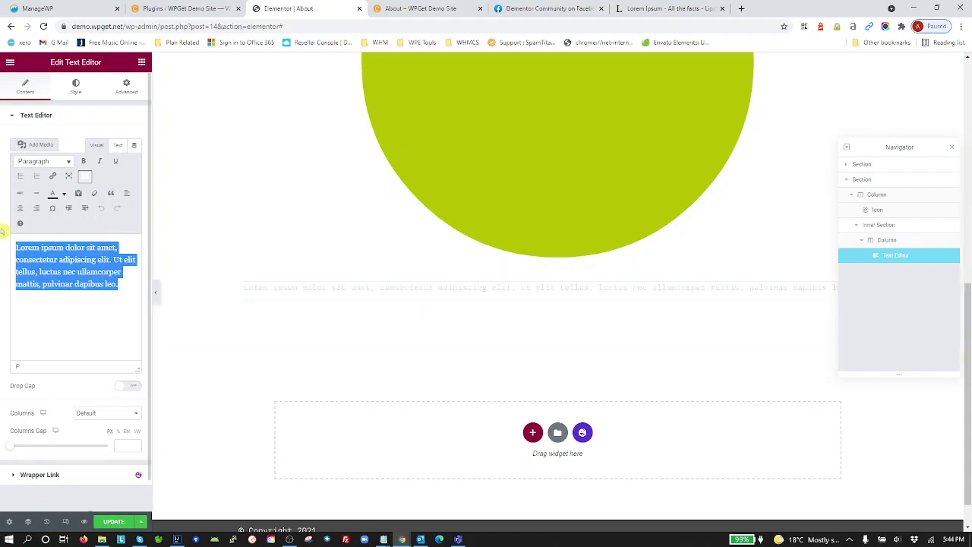
key(ctrl+v)
scroll(571, 365, down, 3)
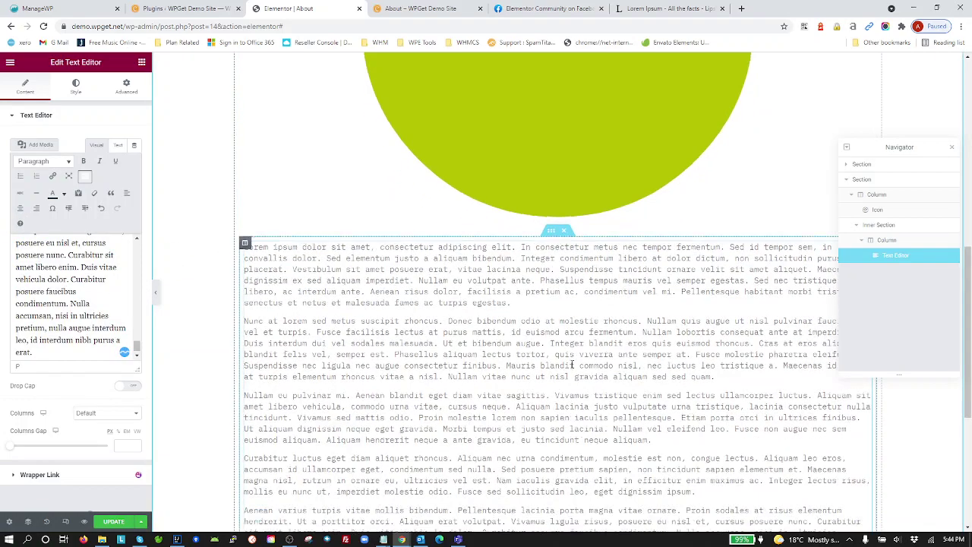
Set the Z-Index of the inner section containing the Lorem Ipsum text to 2
scroll(571, 366, up, 3)
scroll(571, 366, up, 3)
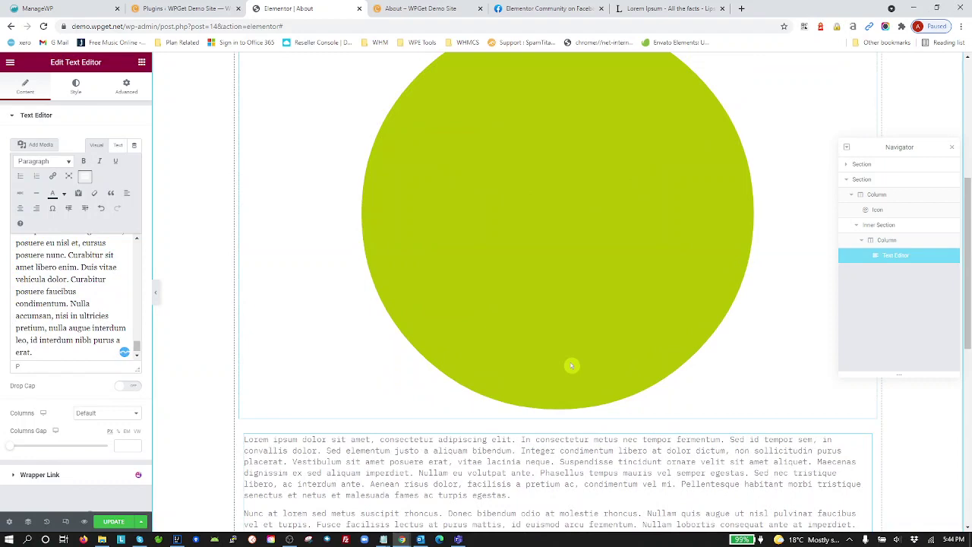
scroll(571, 365, down, 2)
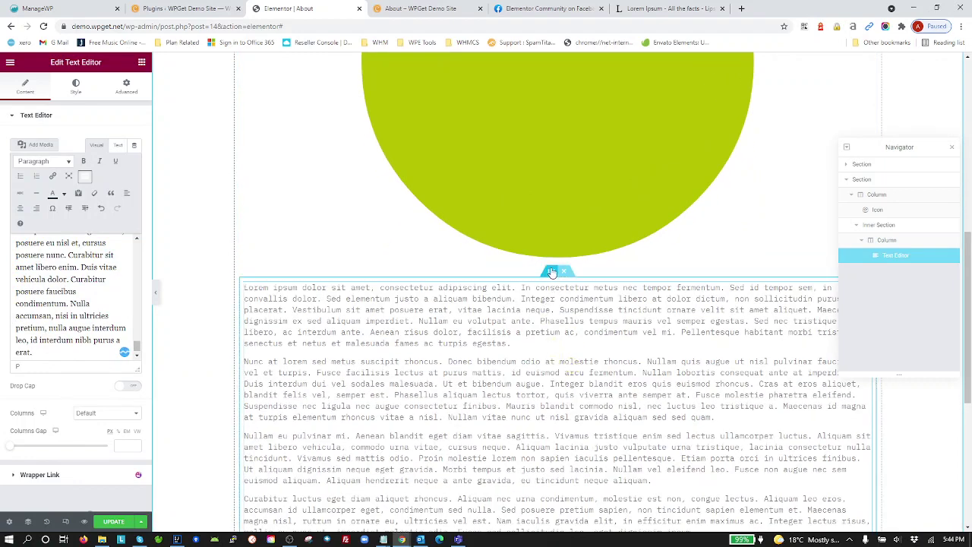
click(552, 272)
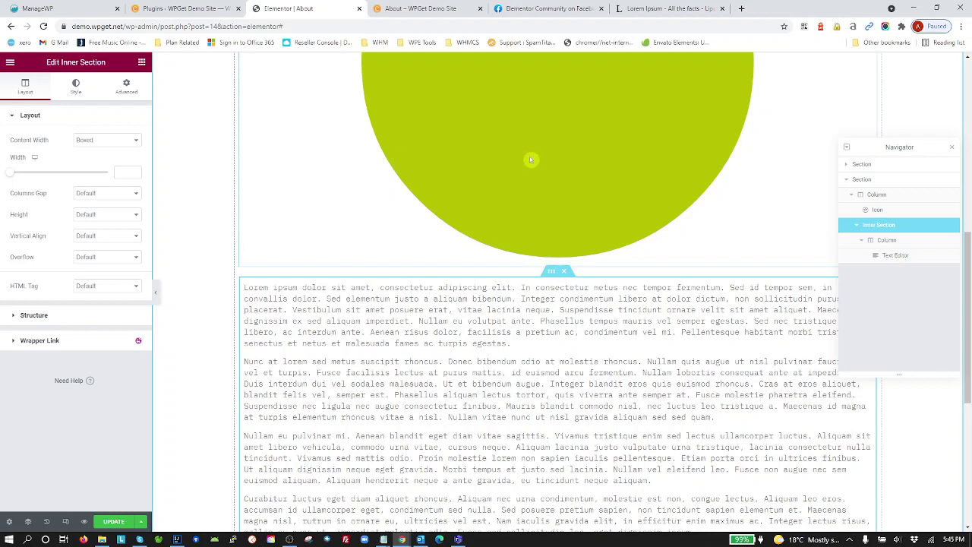
click(126, 87)
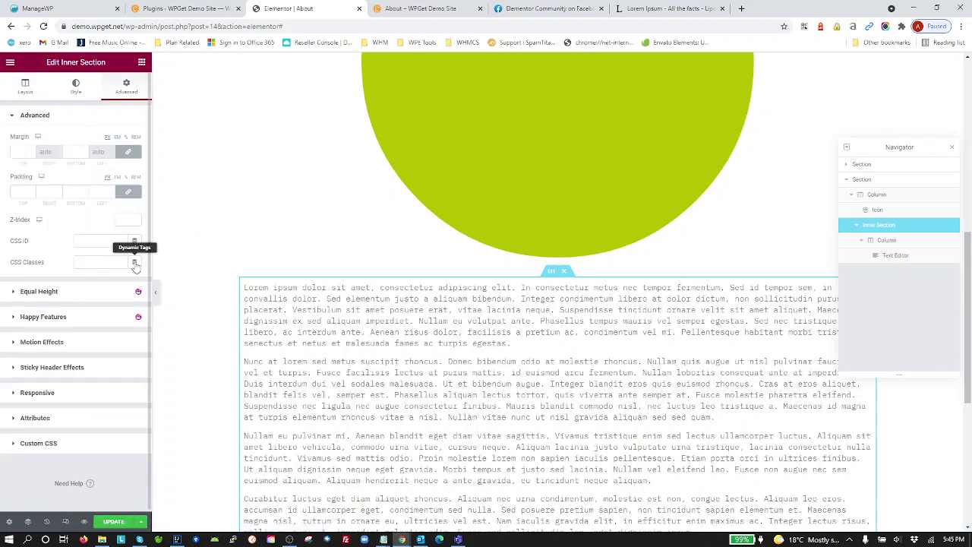
click(127, 220)
text(2)
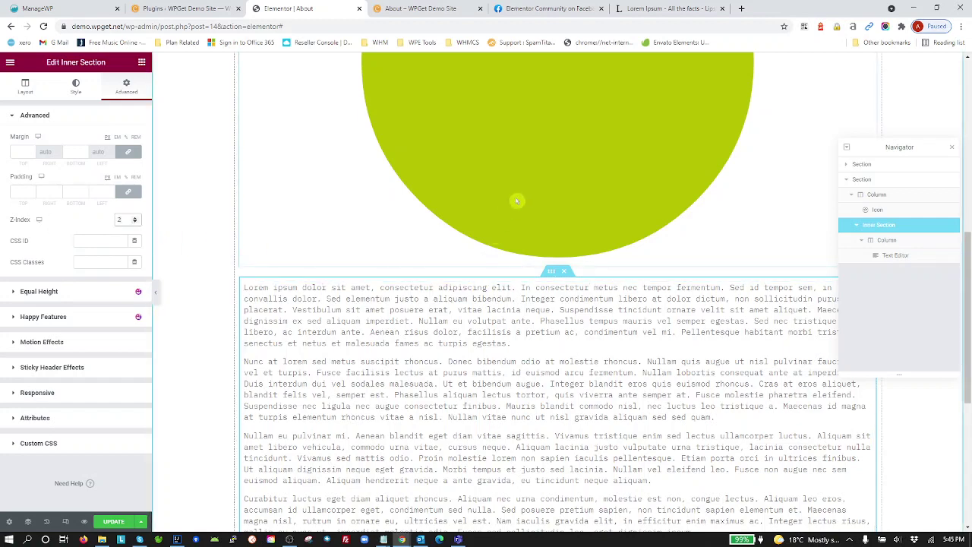
Set the green circle icon's Z-Index to 1
scroll(517, 200, up, 4)
click(564, 213)
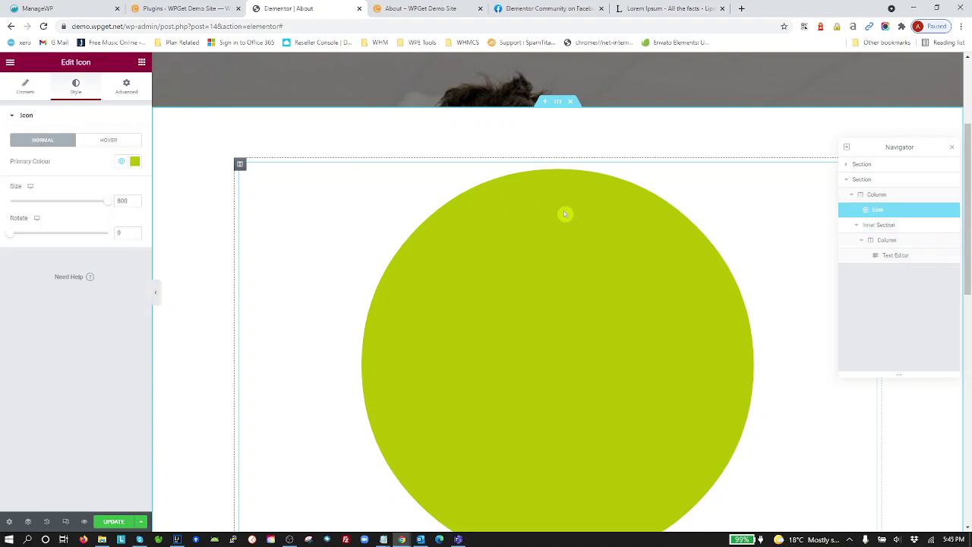
click(127, 87)
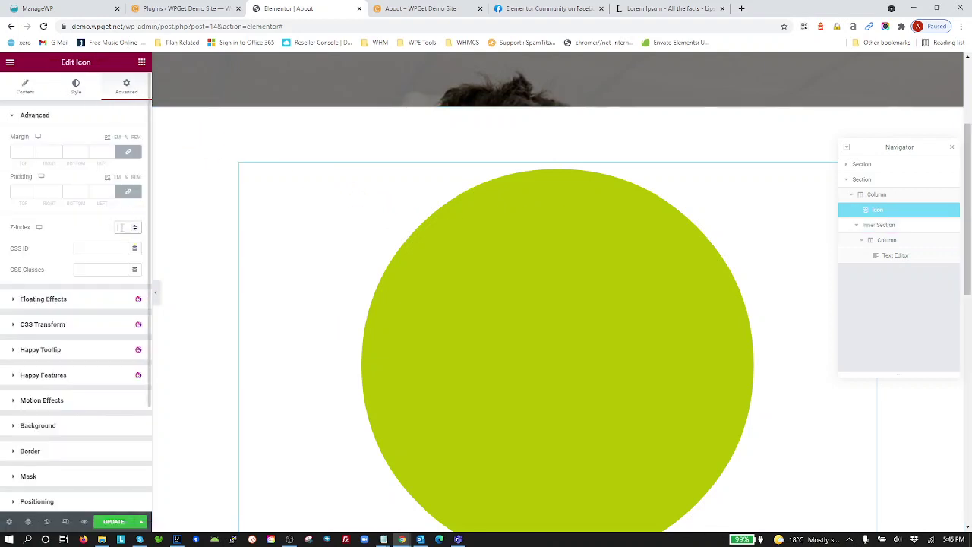
text(1)
Change the circle icon's positioning to Absolute
scroll(81, 436, down, 4)
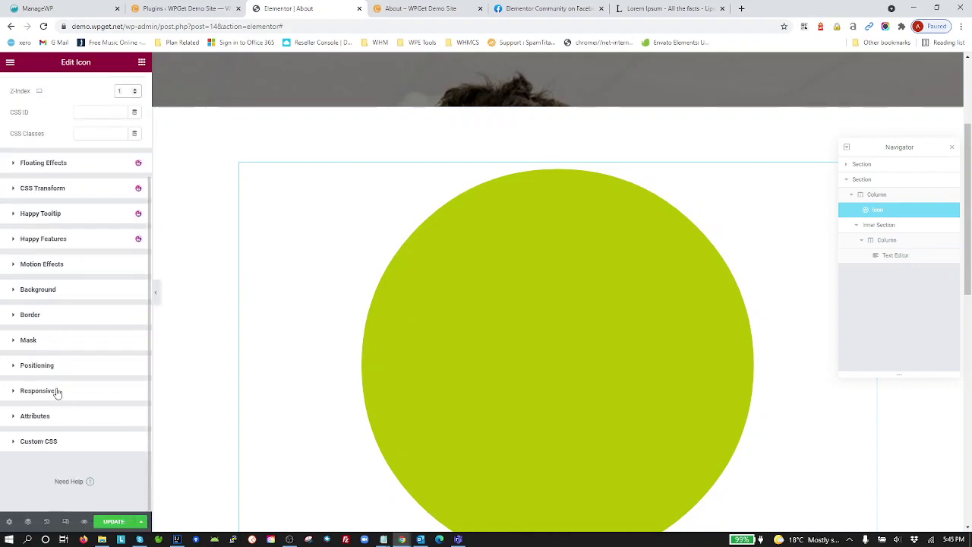
click(57, 368)
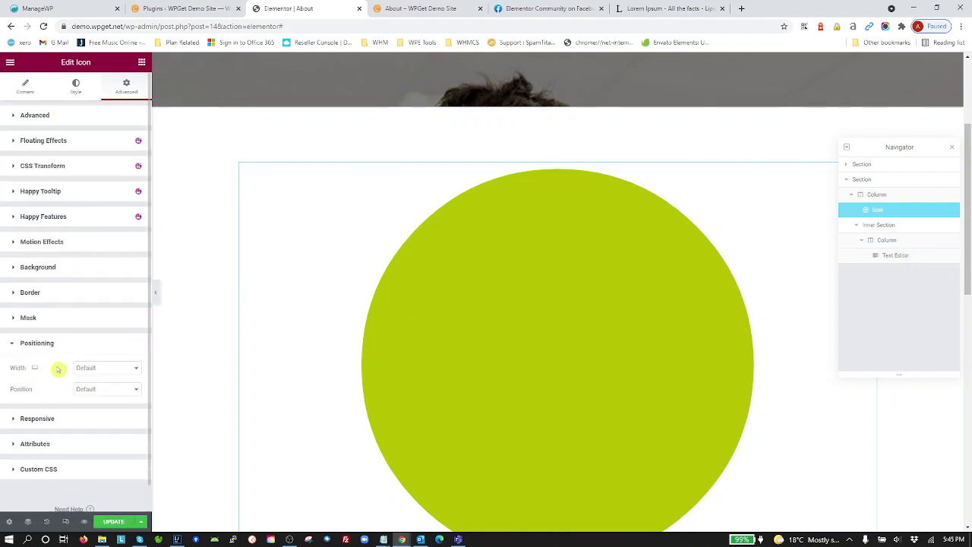
click(99, 387)
click(107, 421)
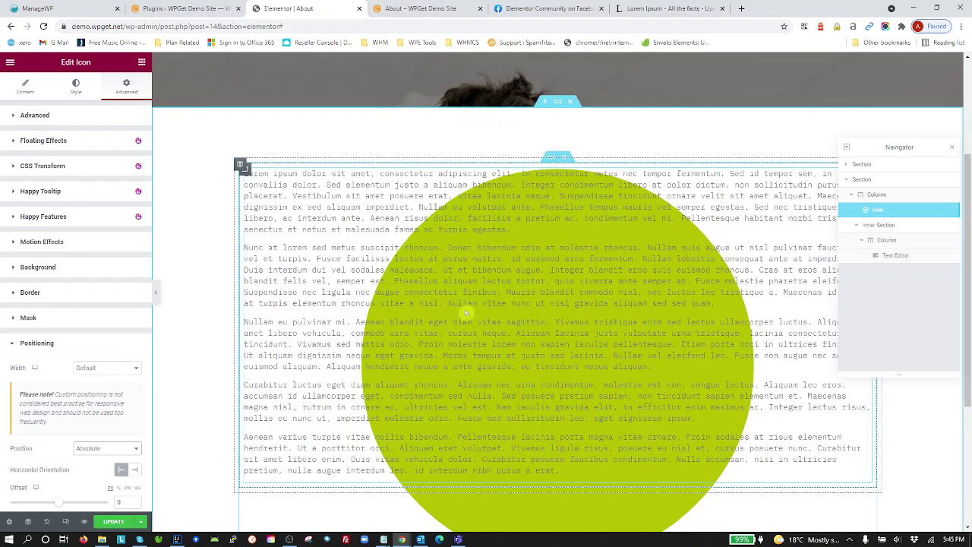
Examine how the circle sits behind the Lorem Ipsum text along the length of the page
scroll(610, 321, down, 5)
scroll(608, 332, up, 8)
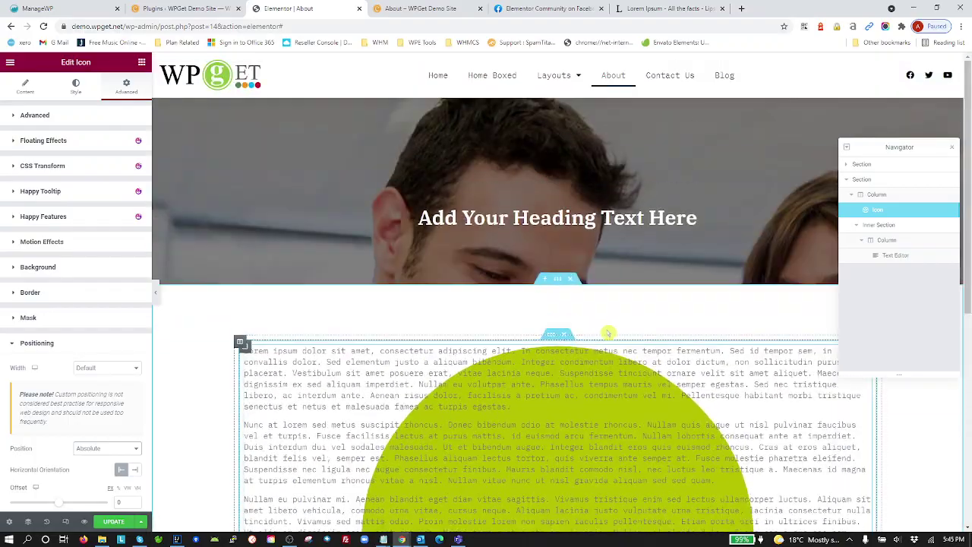
scroll(608, 332, down, 4)
scroll(608, 332, up, 4)
scroll(608, 332, down, 4)
scroll(609, 344, up, 3)
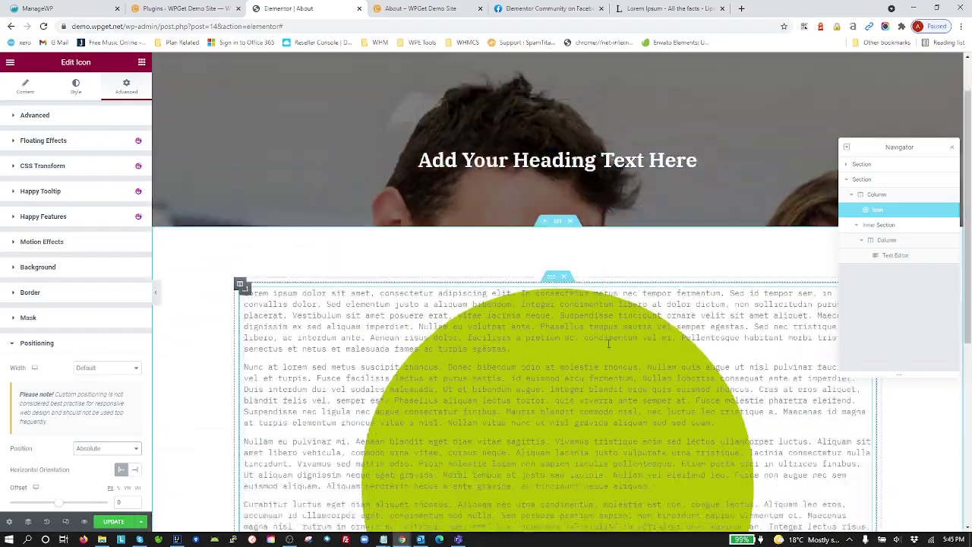
scroll(609, 344, down, 2)
scroll(609, 343, up, 3)
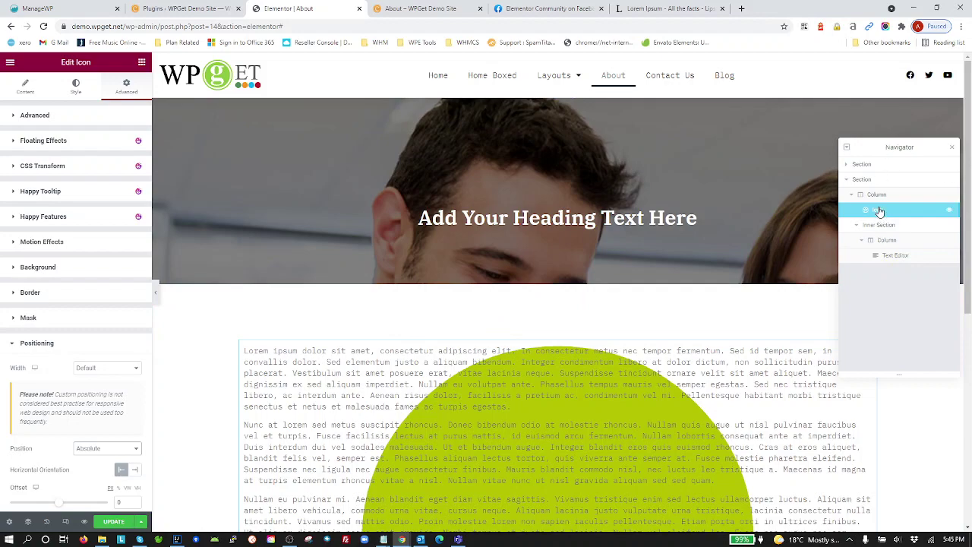
scroll(629, 314, down, 1)
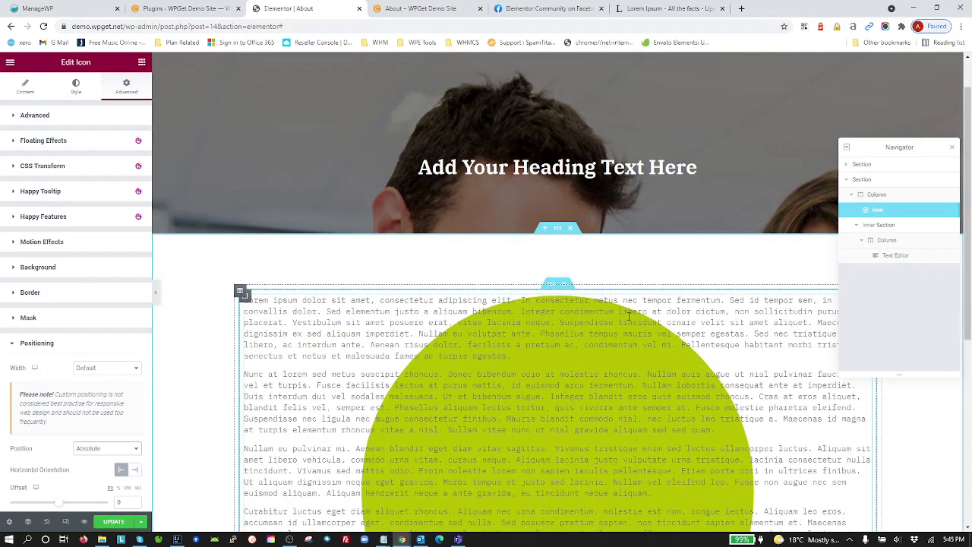
scroll(628, 314, down, 5)
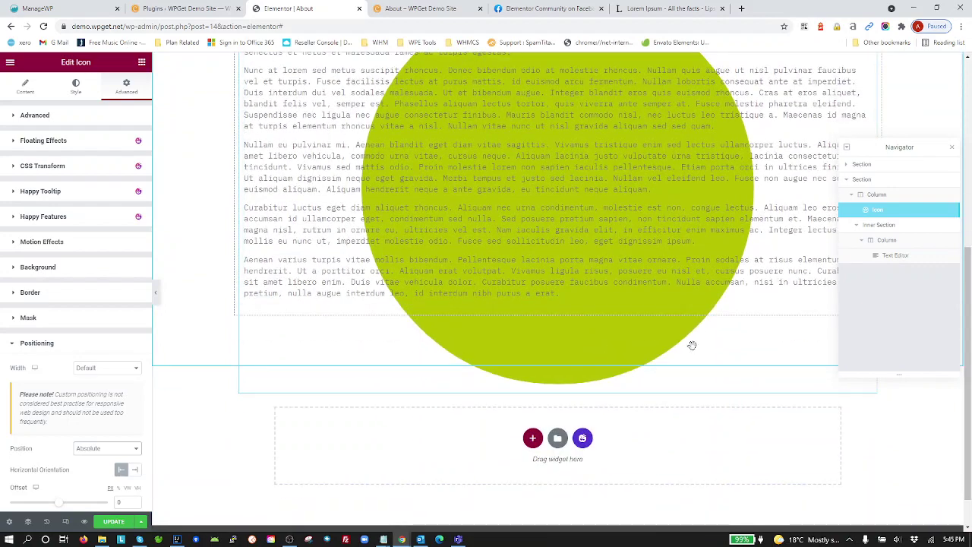
scroll(692, 346, up, 5)
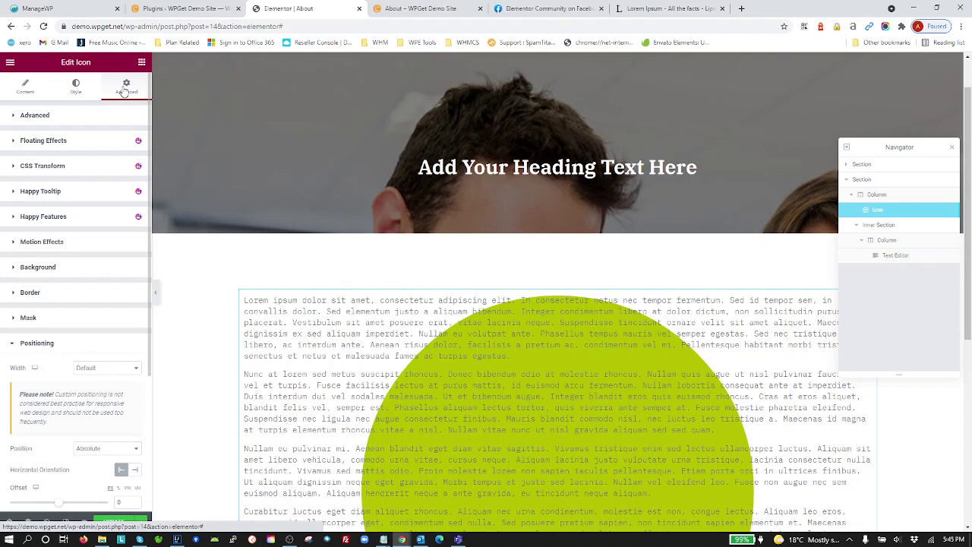
Enable Scrolling Effects for the circle icon and activate its Vertical Scroll effect with the Up direction
click(29, 344)
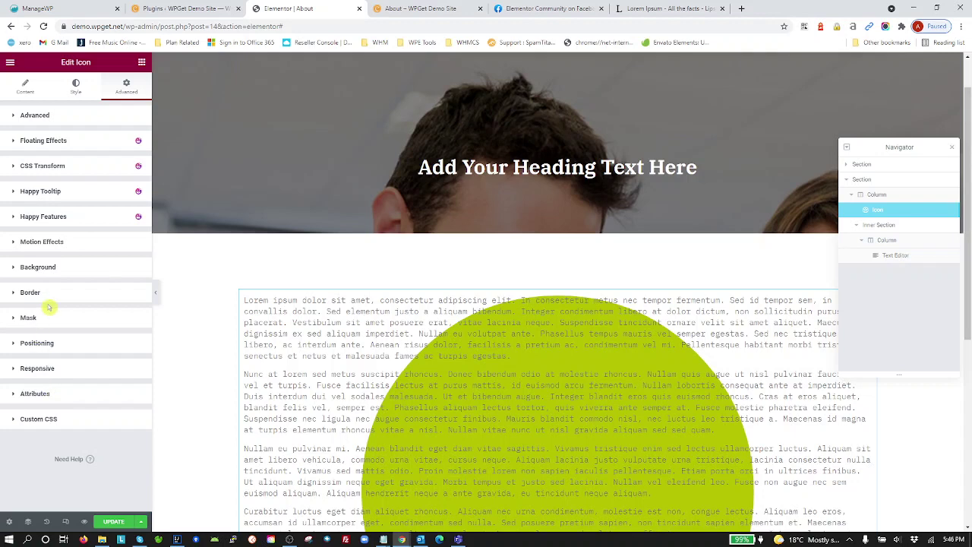
click(48, 241)
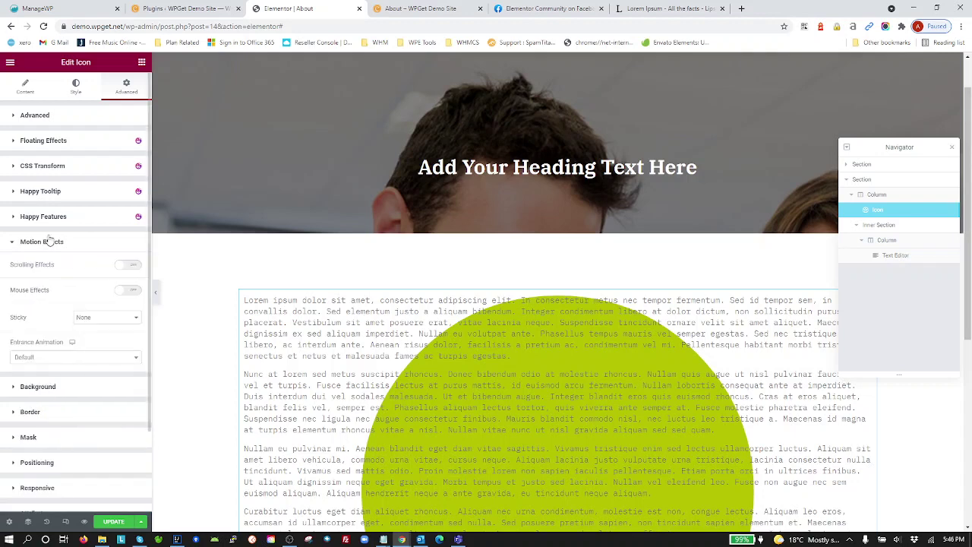
click(128, 266)
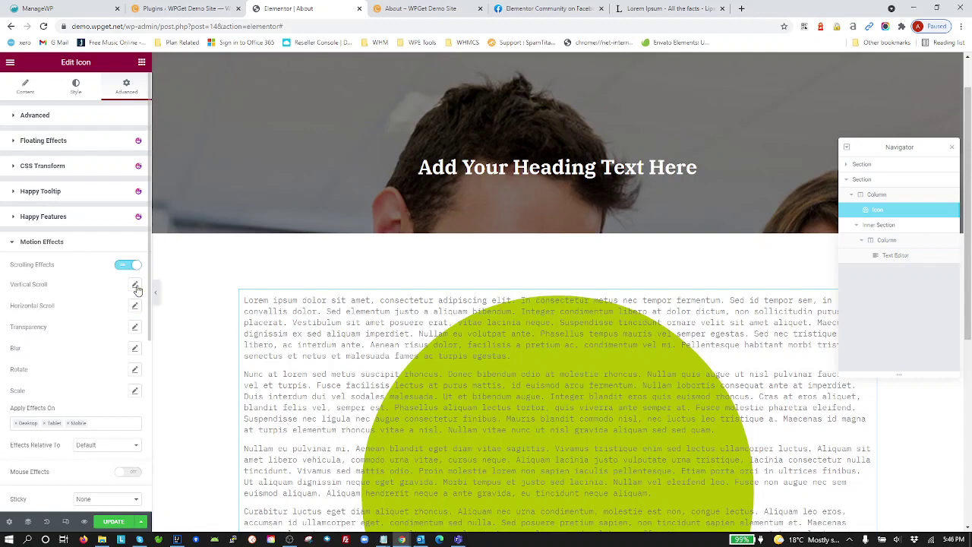
click(136, 287)
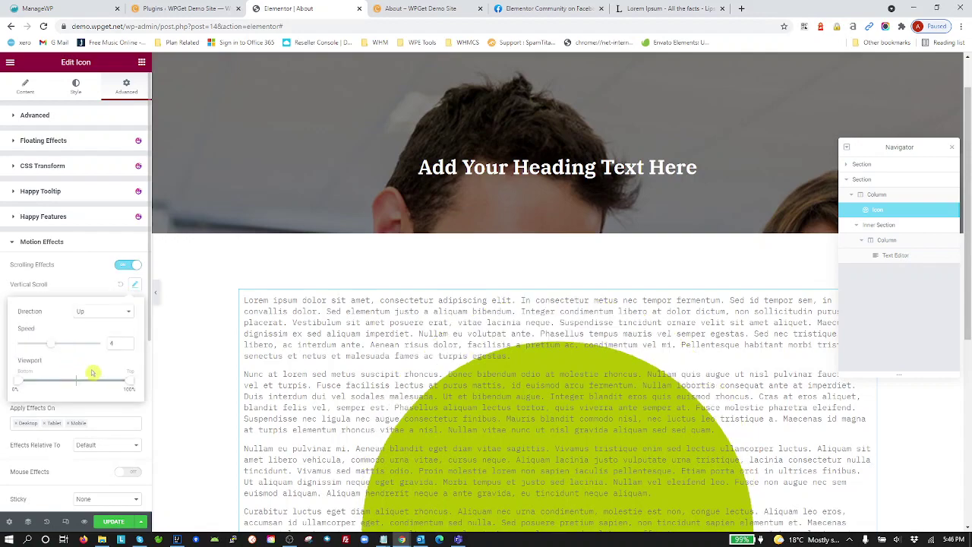
scroll(519, 414, down, 5)
scroll(519, 414, up, 5)
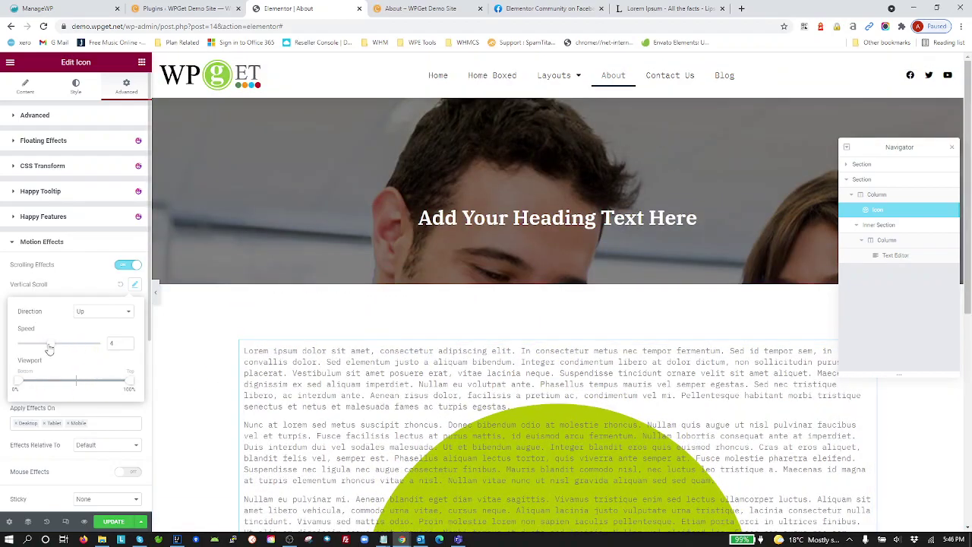
Set the Vertical Scroll effect's speed to 6.7 and check the circle's motion on the page
drag(49, 347, 75, 353)
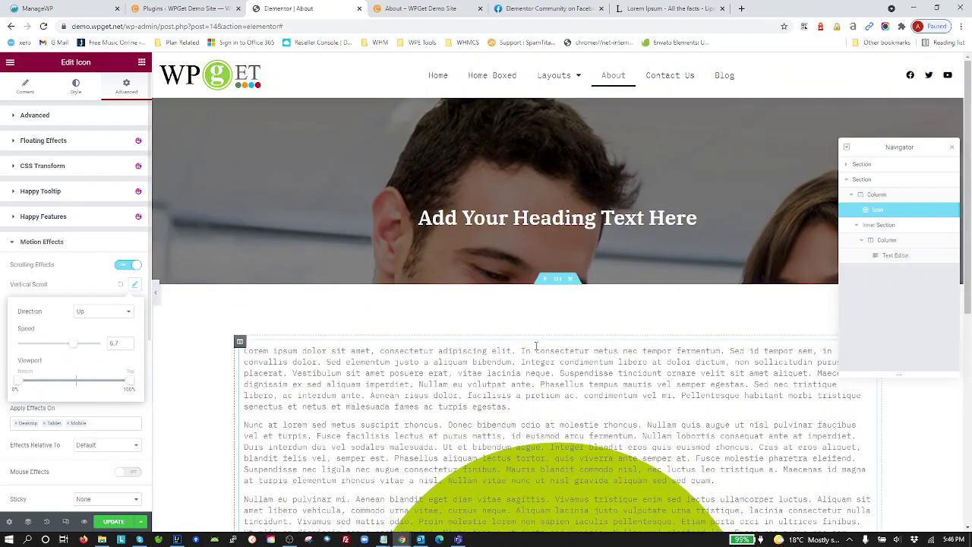
scroll(532, 347, down, 10)
scroll(575, 370, up, 5)
scroll(575, 370, up, 2)
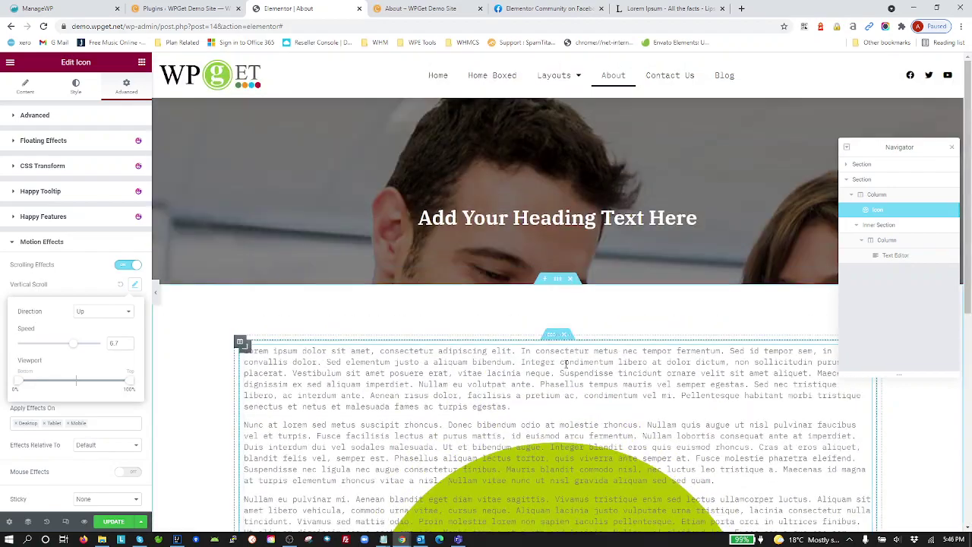
scroll(570, 369, down, 5)
scroll(567, 367, up, 1)
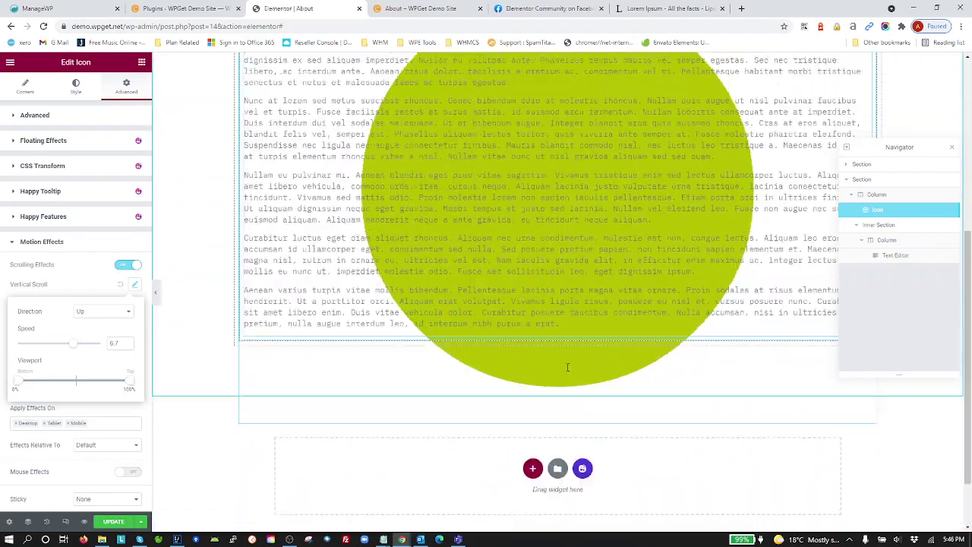
click(84, 282)
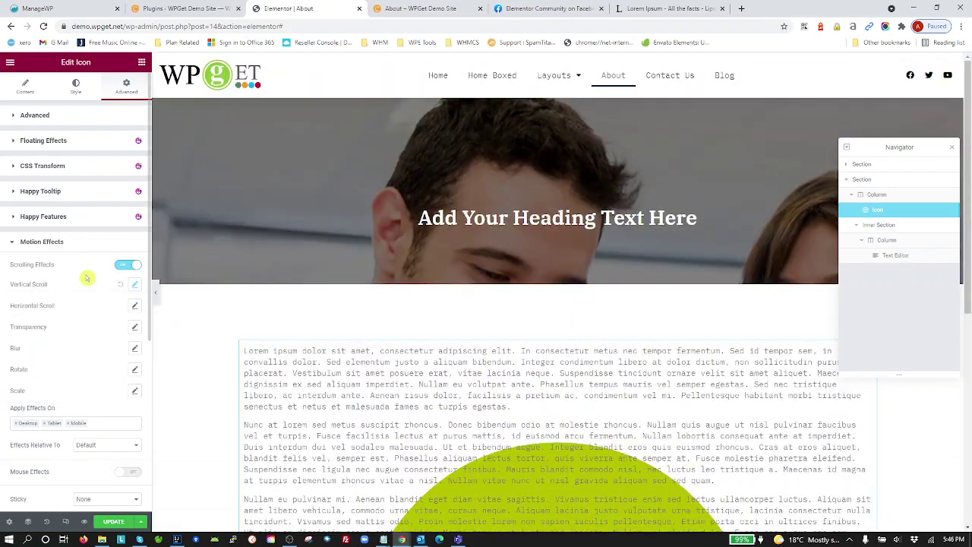
Activate the circle icon's Scale scrolling effect with Scale Up and extend its viewport range to 0%–100%
click(134, 391)
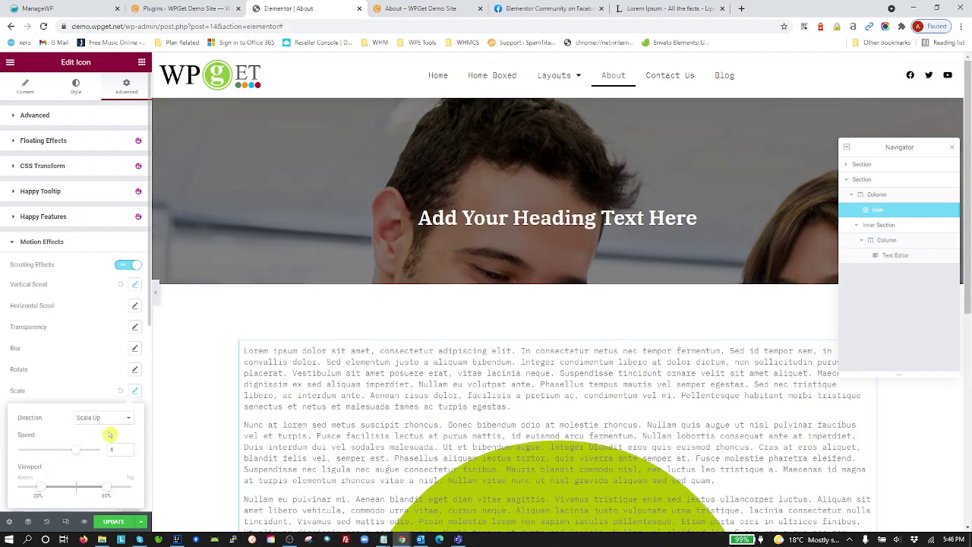
click(36, 491)
drag(40, 489, 3, 499)
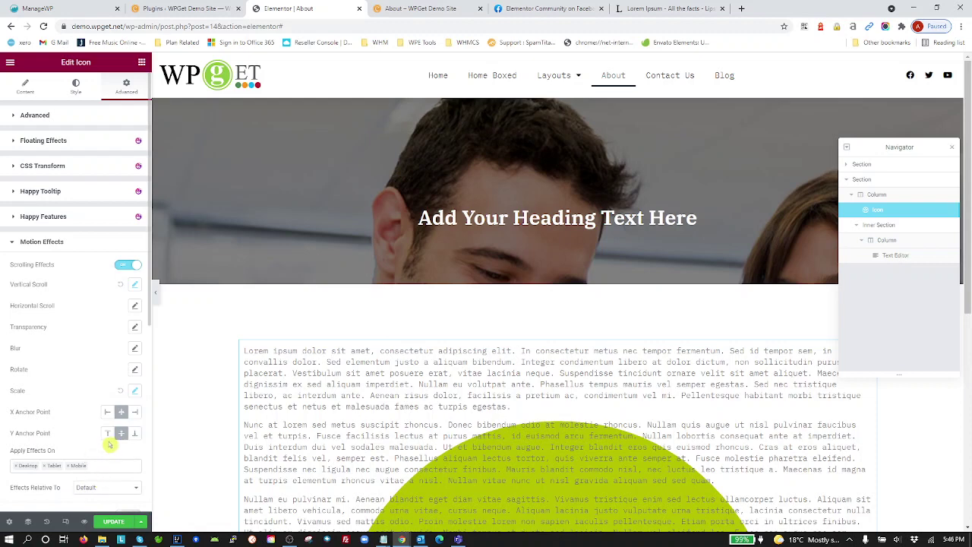
click(134, 391)
click(111, 494)
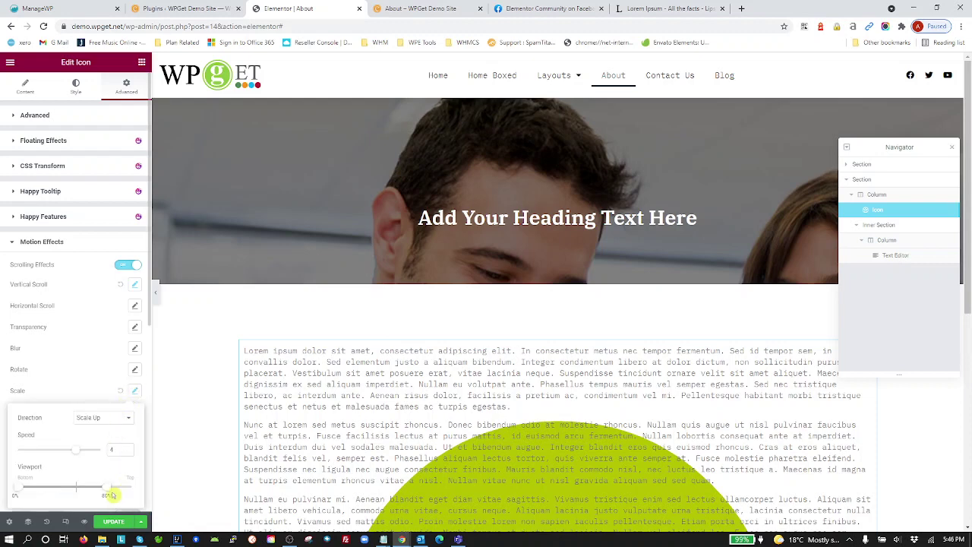
drag(110, 494, 138, 487)
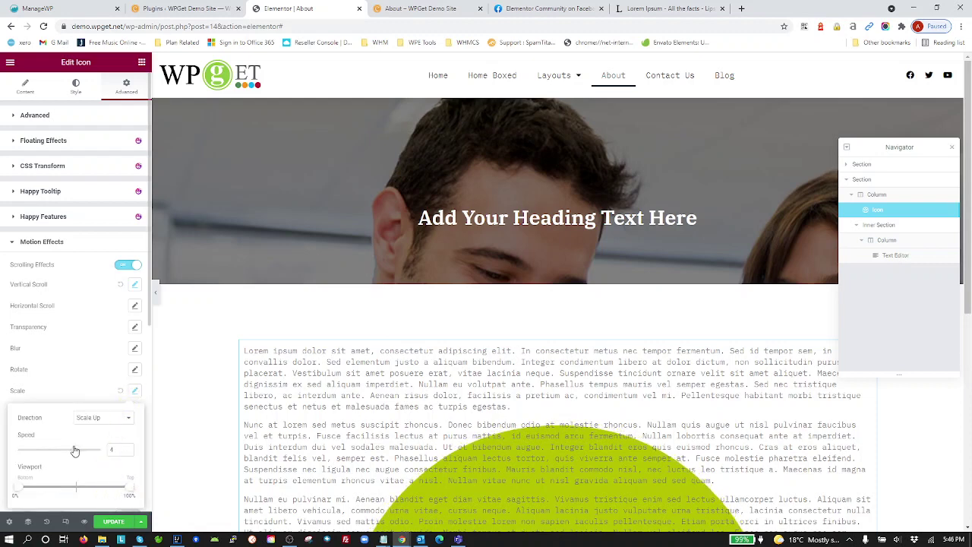
Try a Scale effect speed of 10 and check the circle's growth on the page
drag(74, 451, 126, 457)
scroll(481, 407, down, 3)
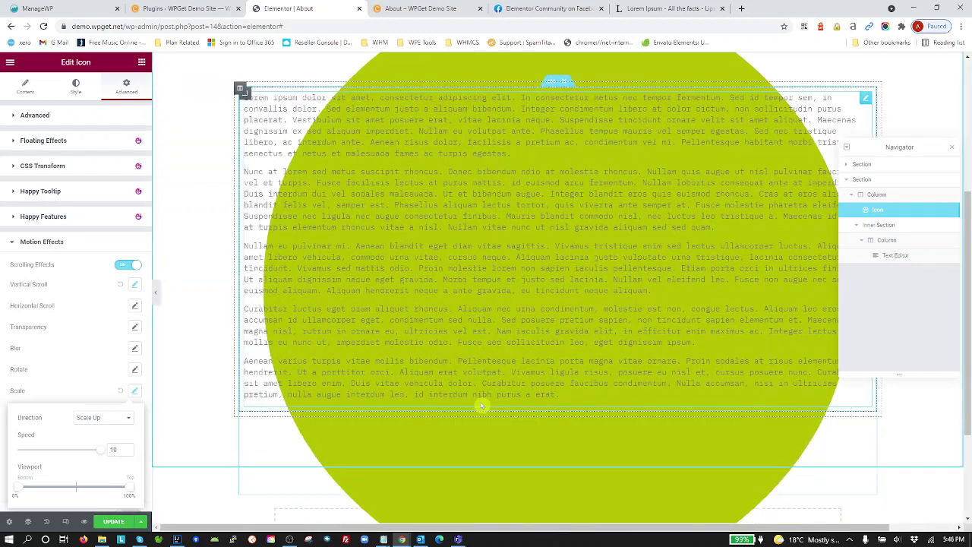
scroll(405, 406, up, 3)
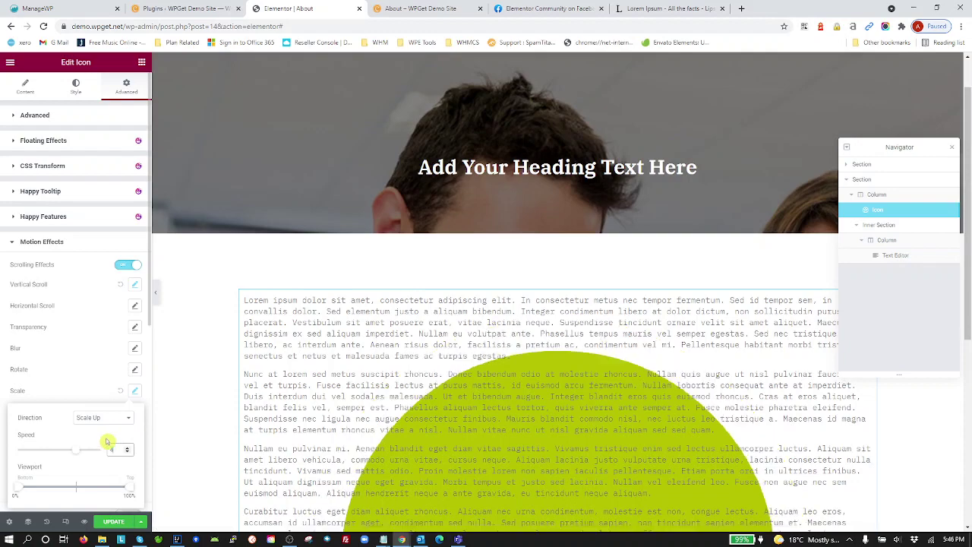
Try a Scale effect speed of 40 and preview the circle's growth while scrolling
text(40)
scroll(401, 370, up, 1)
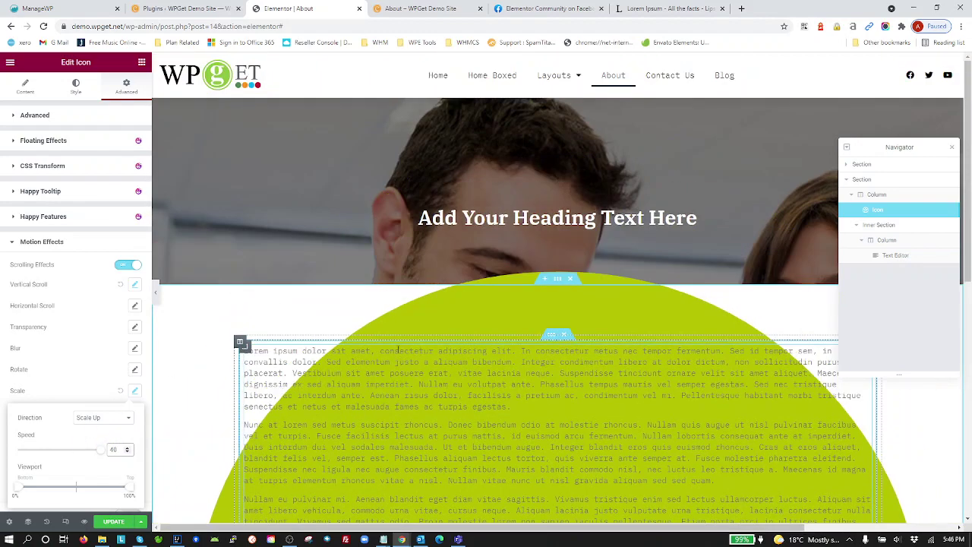
scroll(404, 350, down, 3)
scroll(404, 351, up, 3)
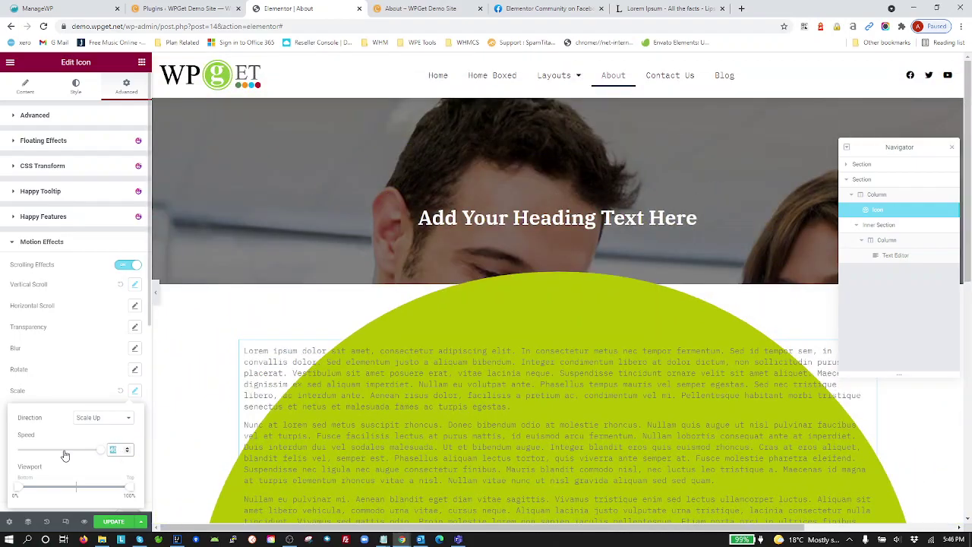
Set the Scale effect's speed to 30 and preview the circle's growth while scrolling
text(30)
scroll(436, 419, down, 5)
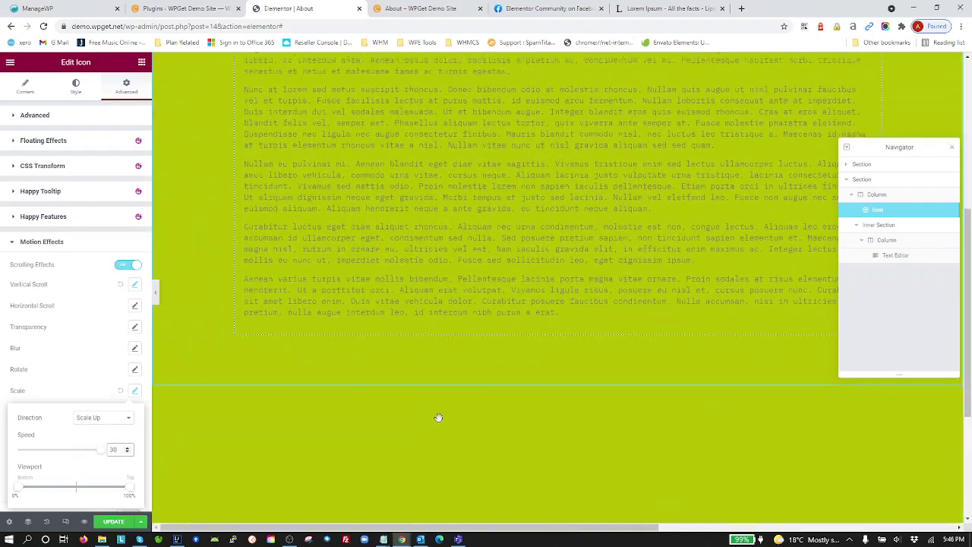
scroll(437, 420, up, 3)
scroll(439, 420, up, 2)
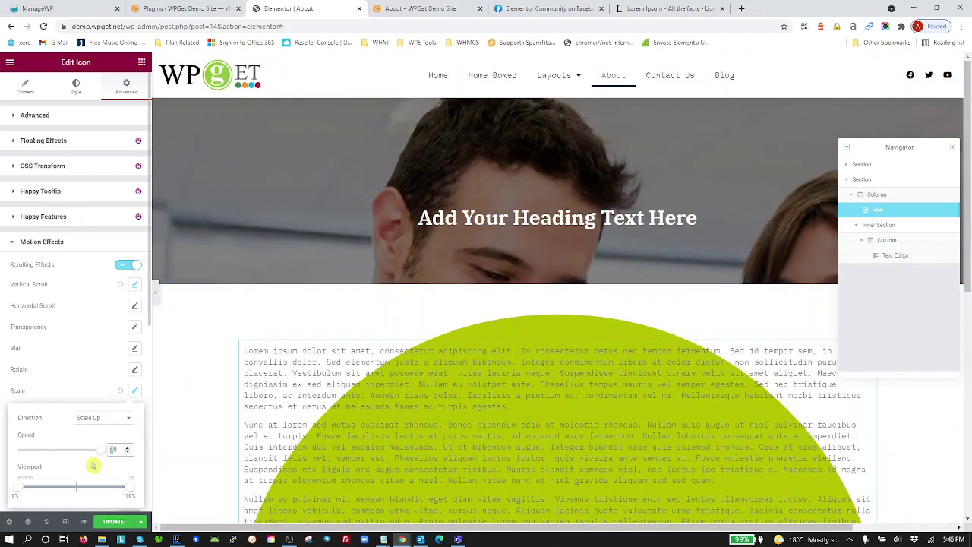
Compare the circle's growth at Scale speeds of 20 and 30 by scrolling through the page
scroll(481, 425, down, 8)
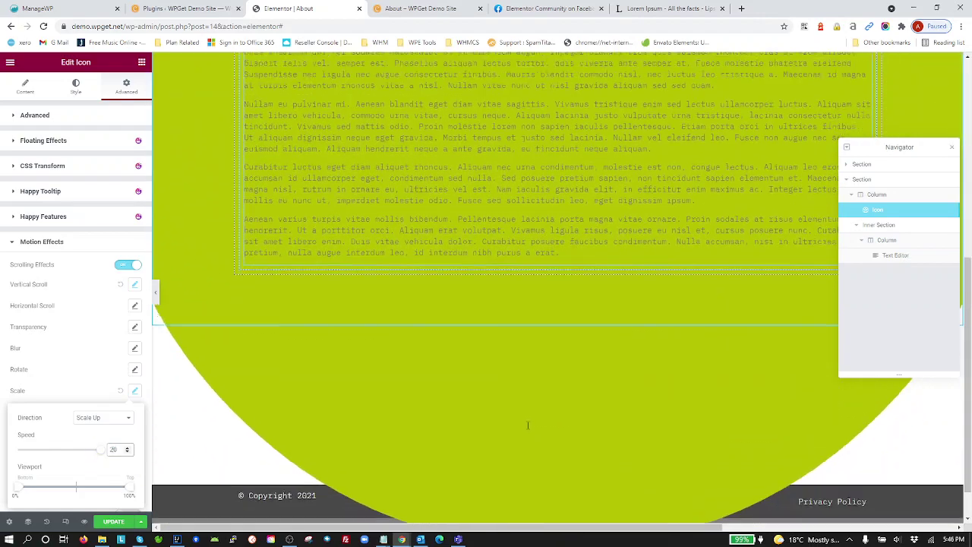
scroll(481, 426, up, 5)
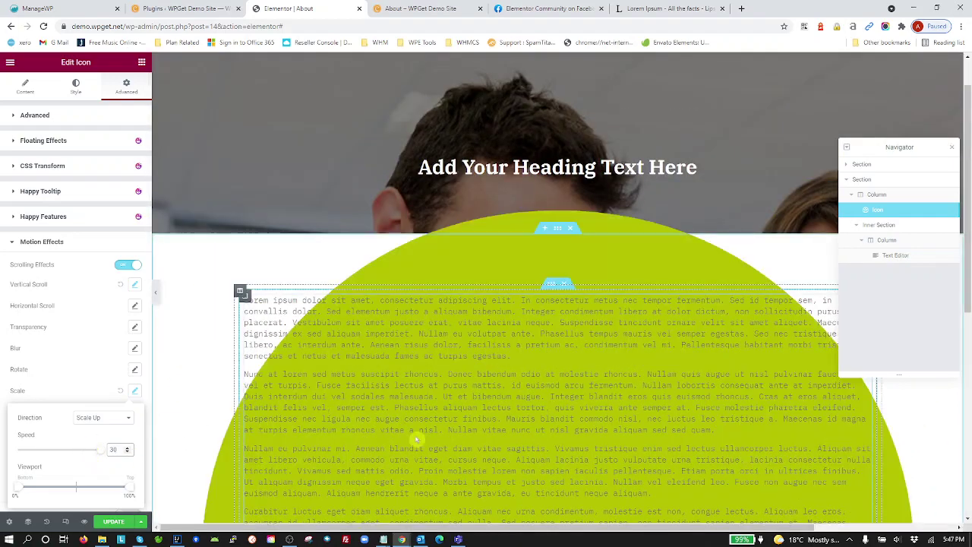
scroll(417, 444, down, 3)
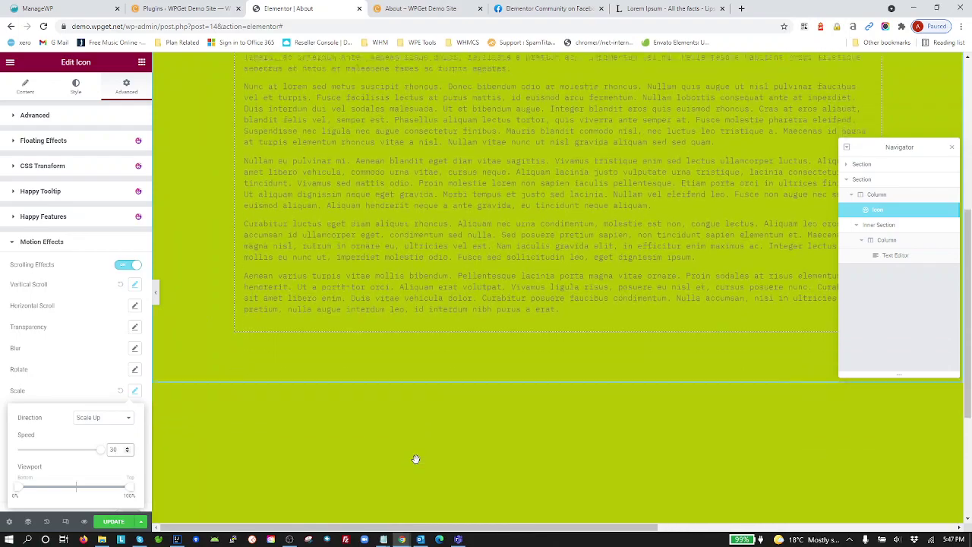
scroll(416, 456, down, 2)
scroll(416, 460, up, 5)
scroll(417, 462, down, 2)
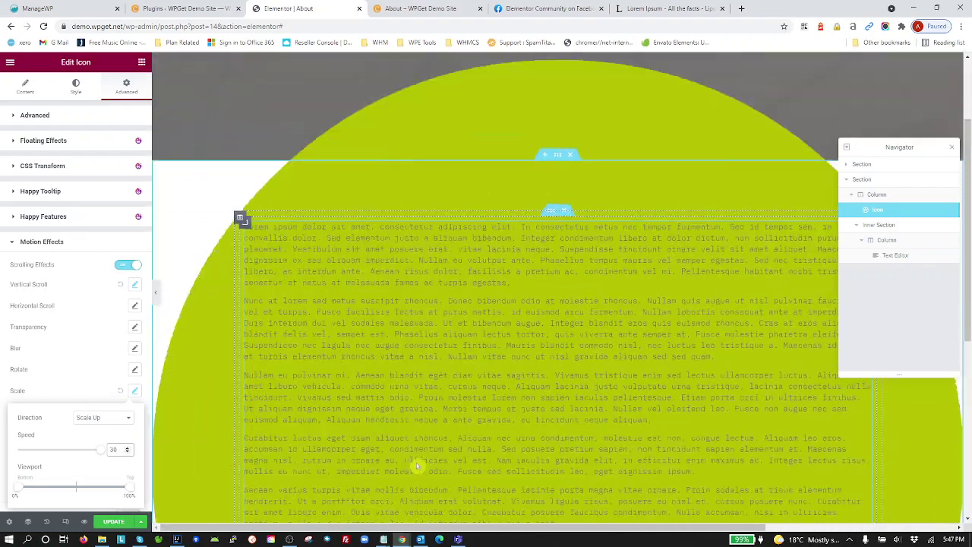
scroll(416, 464, up, 2)
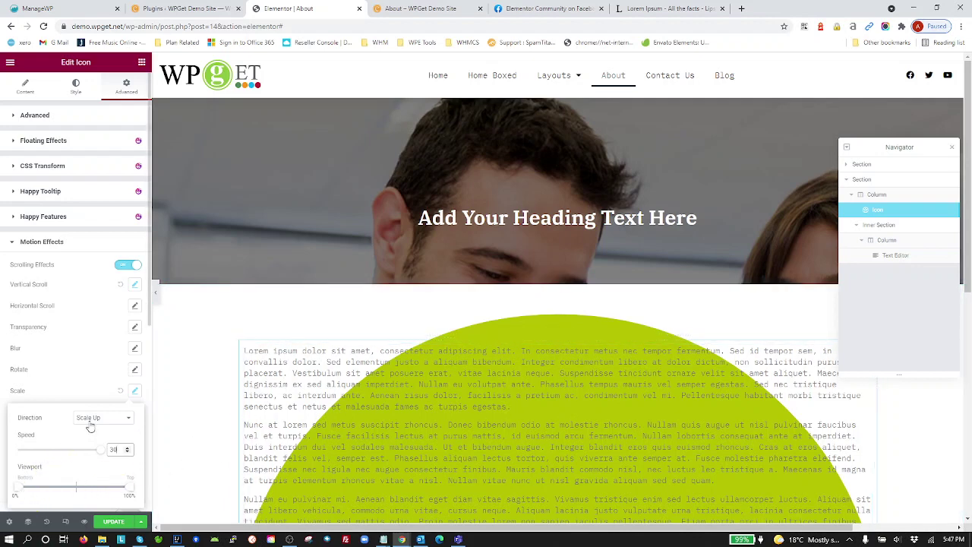
Try adjusting both ends of the Vertical Scroll effect's viewport range and return it to 0%–100%
click(135, 285)
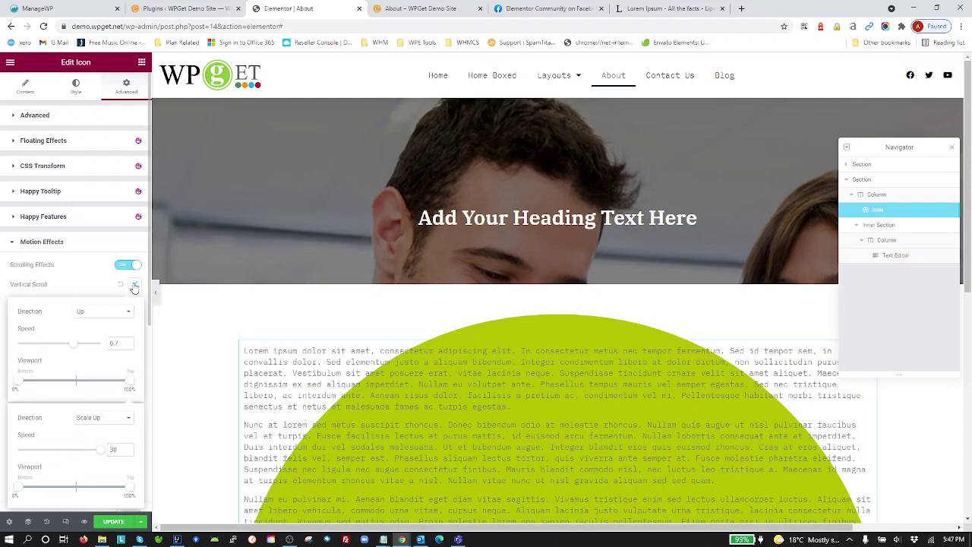
click(34, 392)
drag(40, 387, 17, 386)
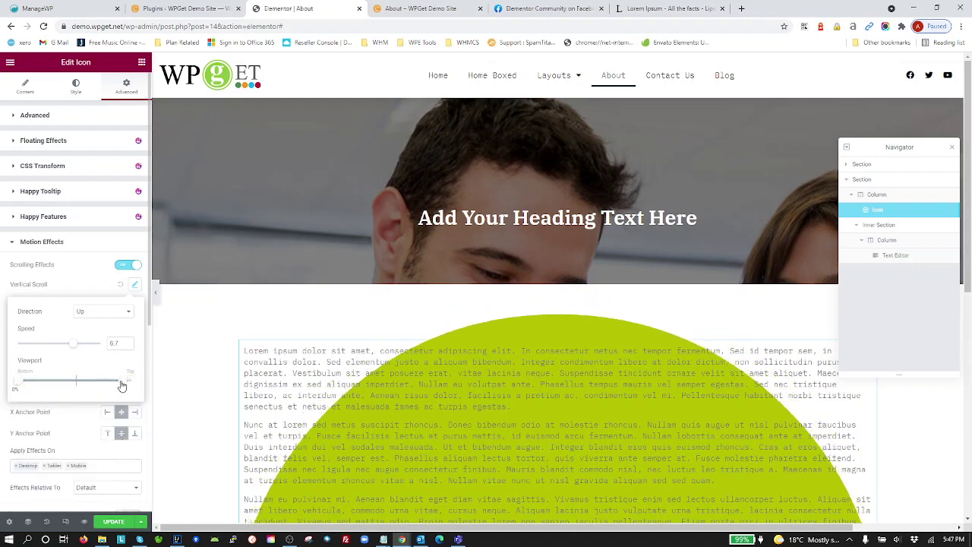
drag(98, 388, 147, 380)
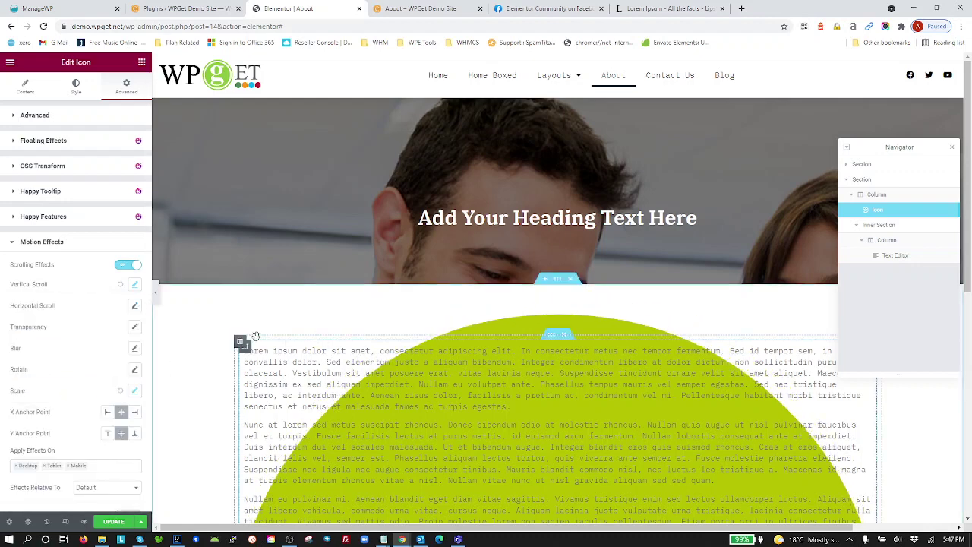
click(135, 297)
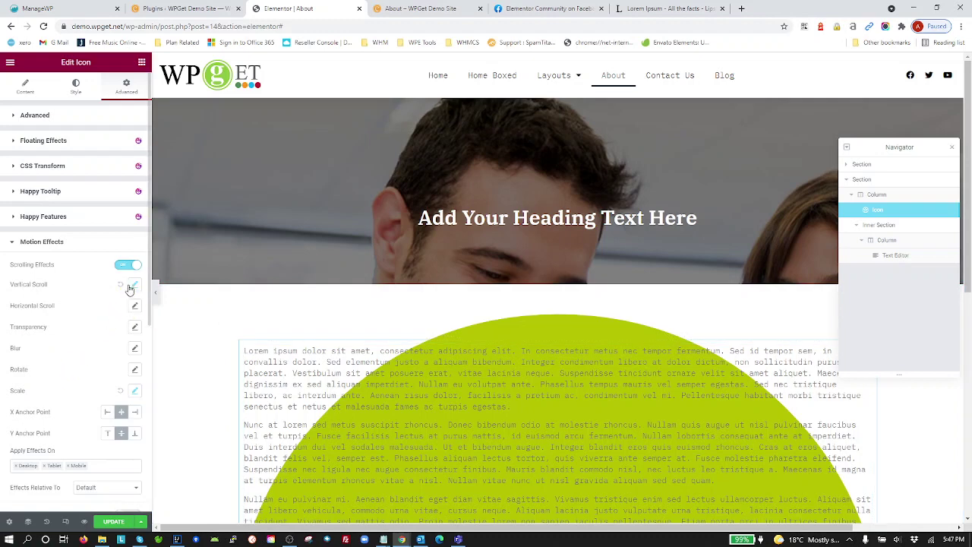
Start the Scale effect's viewport range at 24% and preview the circle's growth while scrolling
click(135, 391)
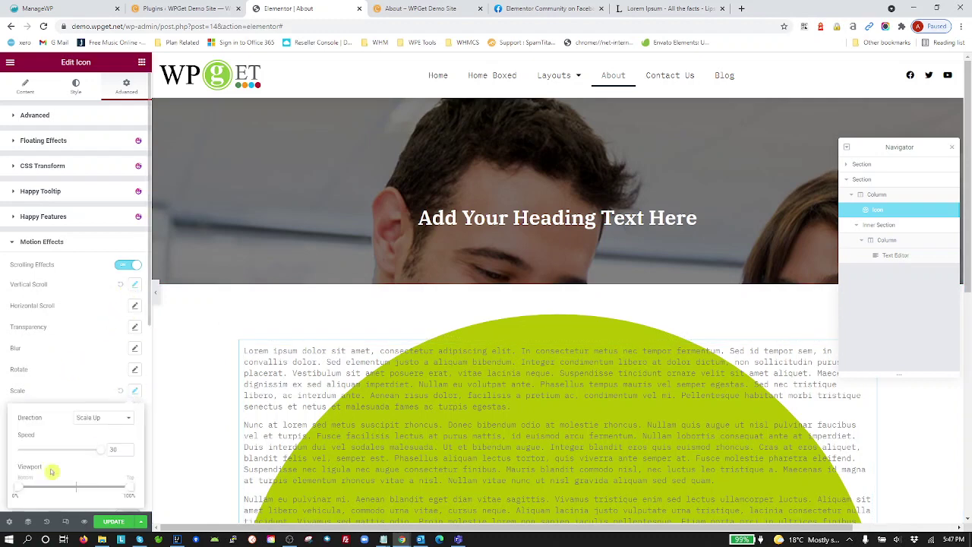
drag(18, 492, 46, 491)
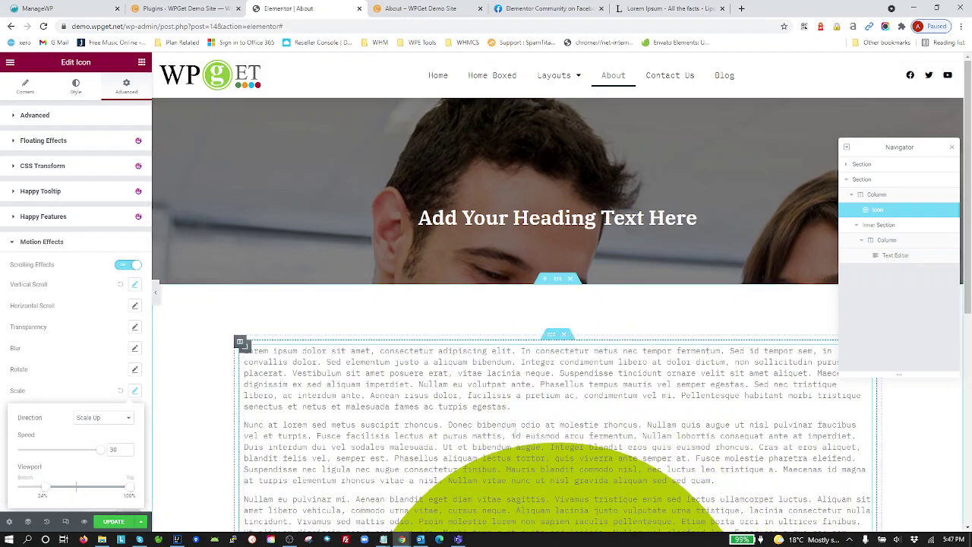
scroll(524, 453, down, 4)
scroll(524, 453, up, 3)
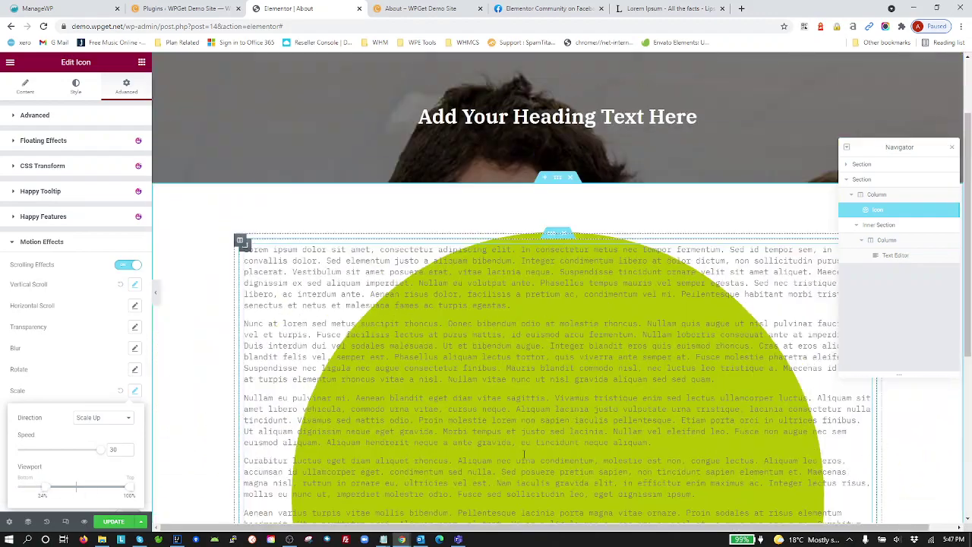
scroll(524, 455, down, 1)
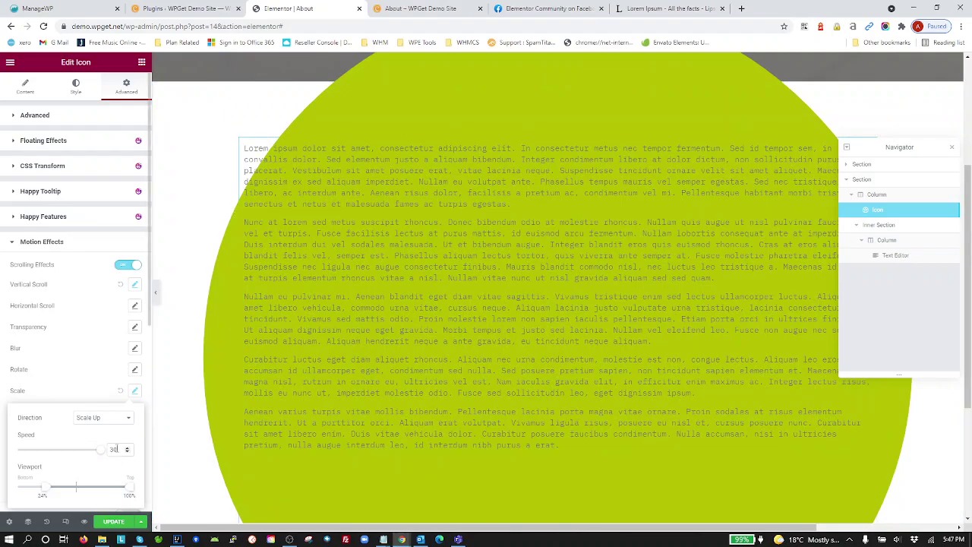
Set the Scale effect's speed to 40 and preview the circle's growth over the full page
text(40)
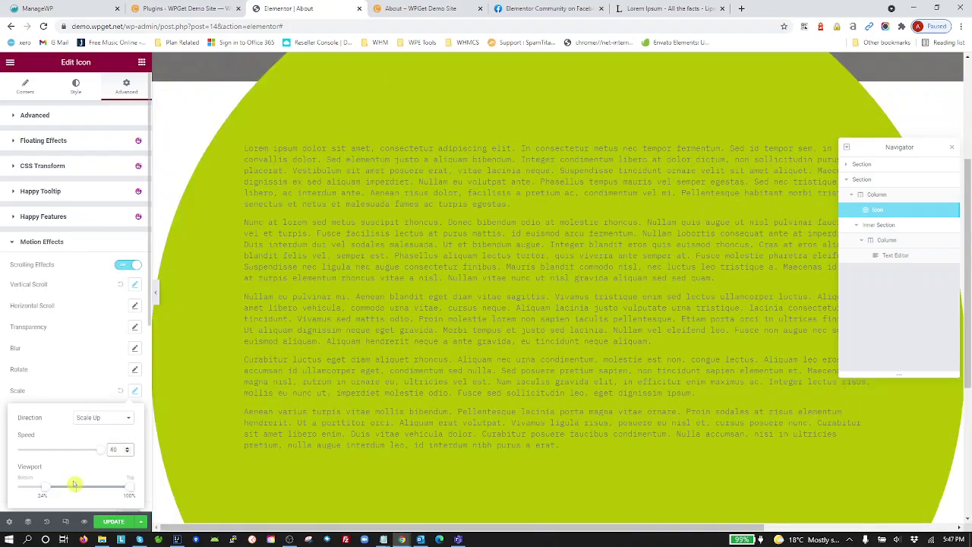
scroll(410, 434, down, 2)
scroll(408, 433, up, 5)
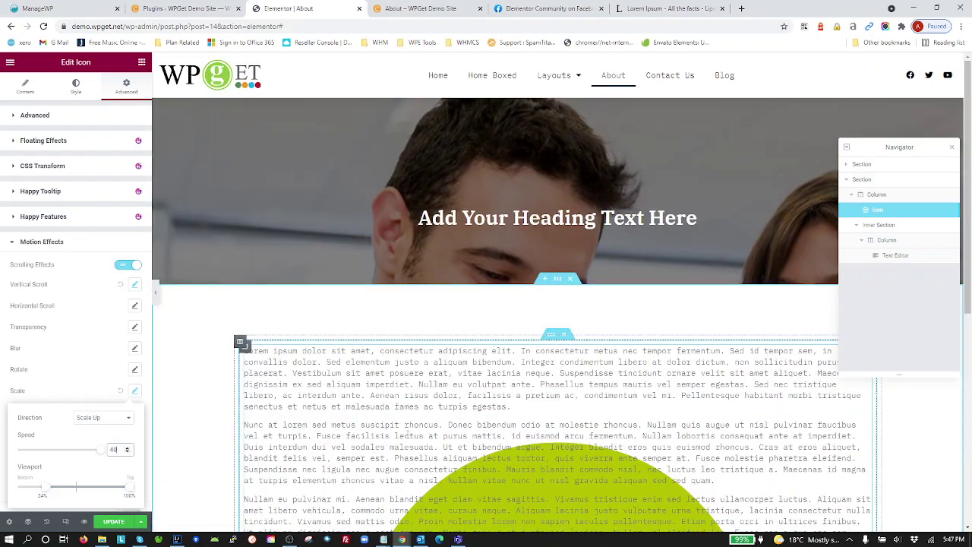
scroll(408, 433, down, 3)
scroll(408, 436, up, 4)
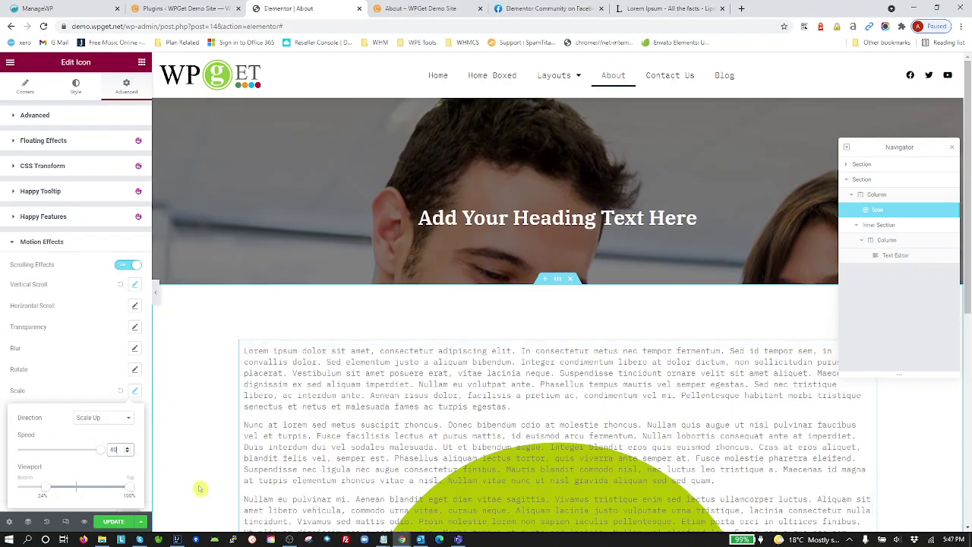
Save the updated About page and open its published view
click(114, 523)
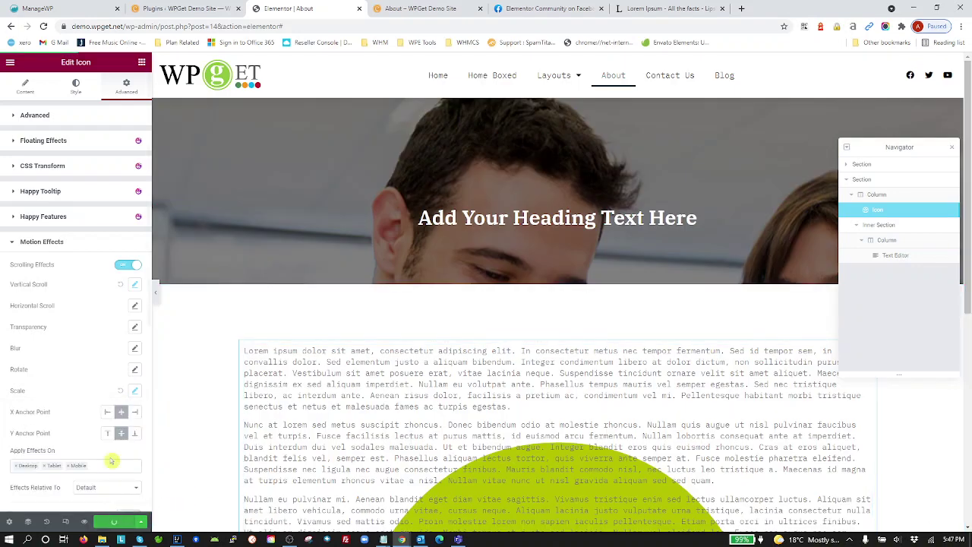
click(11, 66)
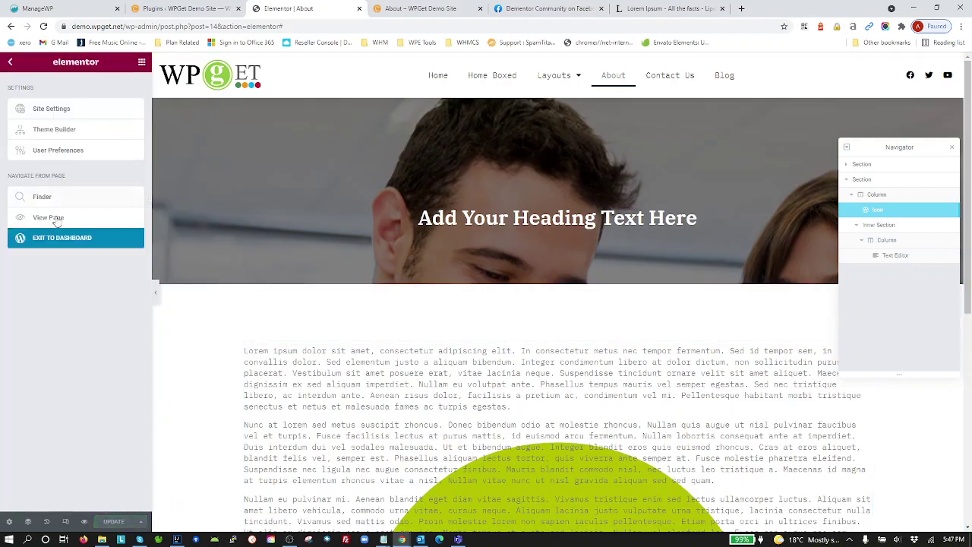
click(48, 219)
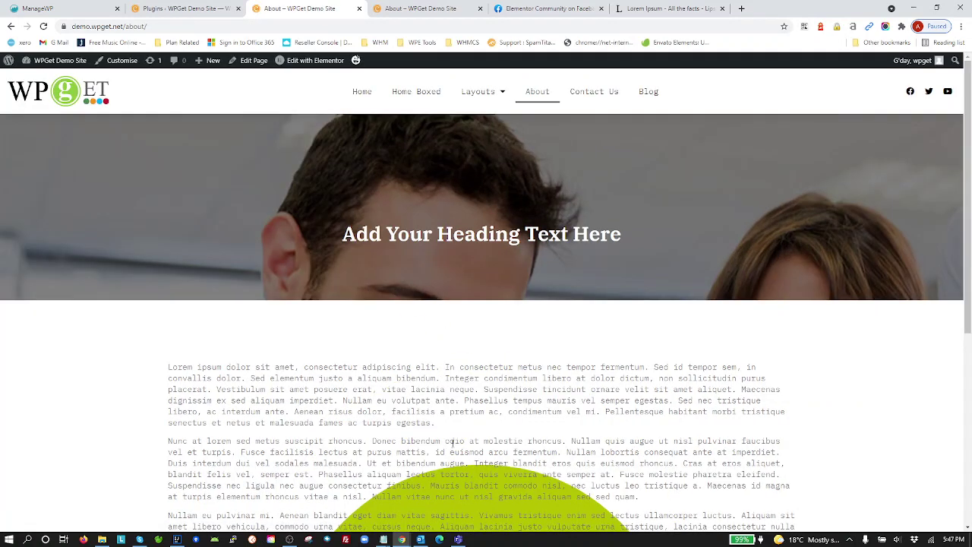
Scroll through the published About page to examine how the circle grows over the content and footer
scroll(454, 442, down, 4)
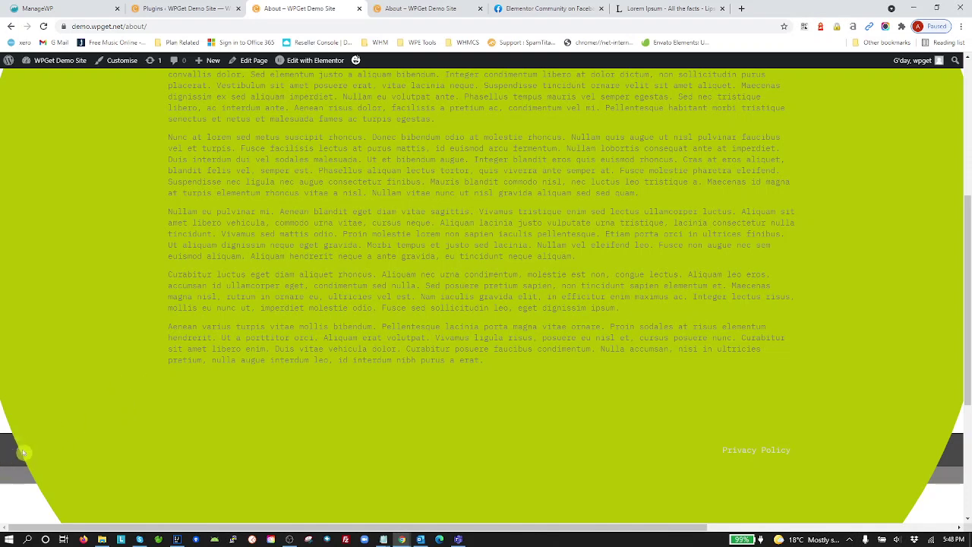
key(F5)
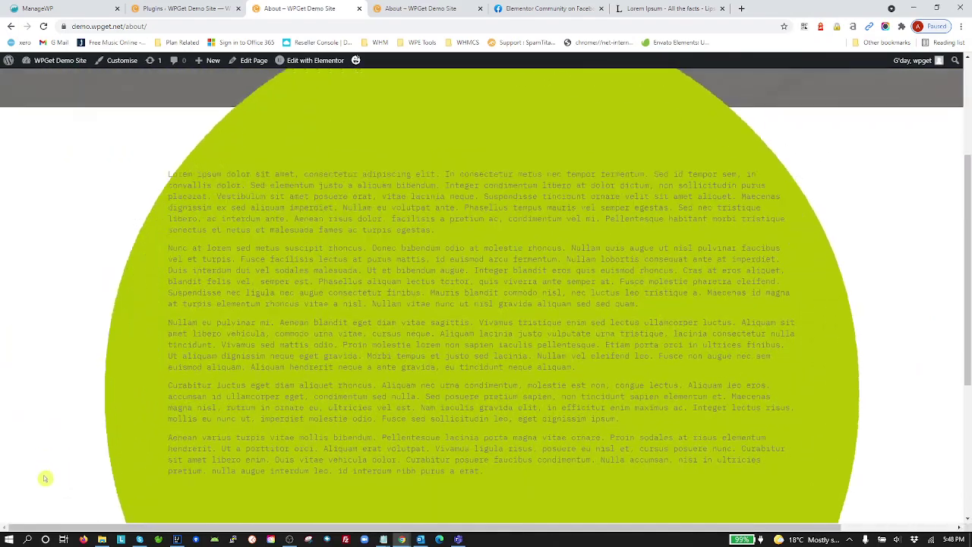
key(F5)
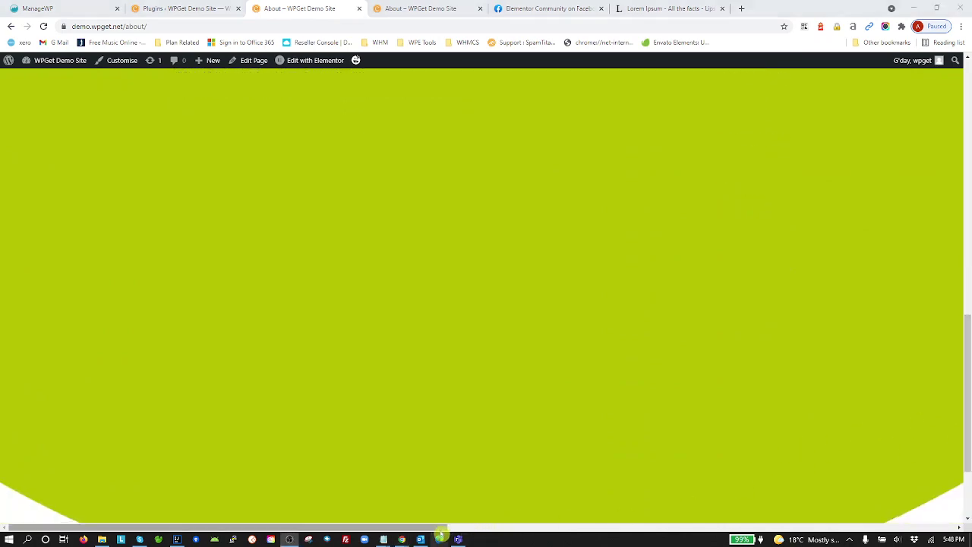
drag(441, 528, 420, 519)
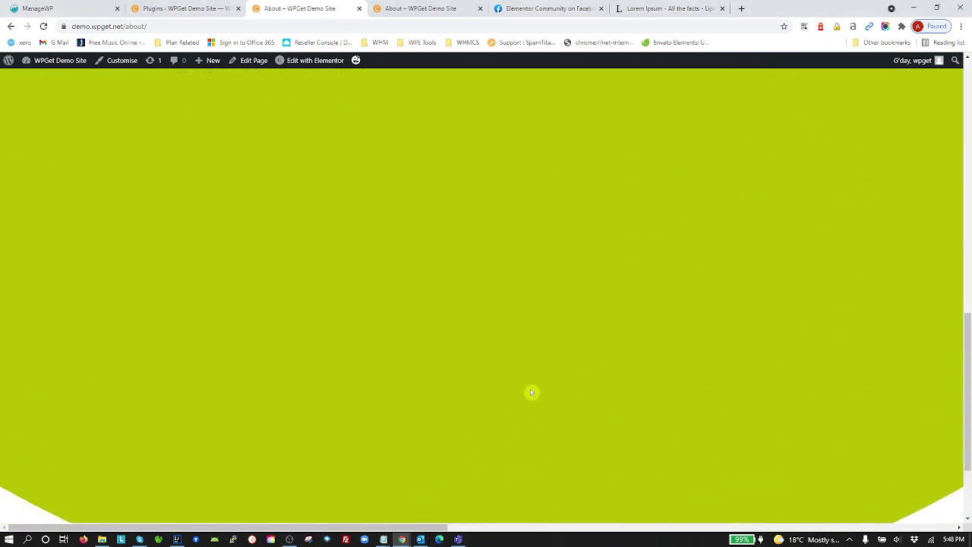
scroll(540, 404, up, 10)
scroll(649, 418, down, 3)
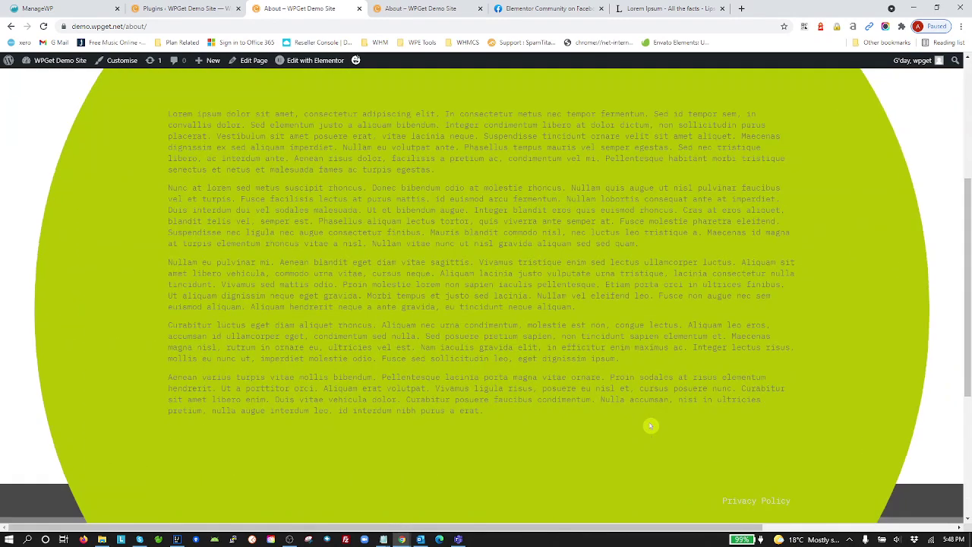
Open the browser's developer tools and select the top-level section element that holds the circle and Lorem Ipsum text
key(ctrl+shift+i)
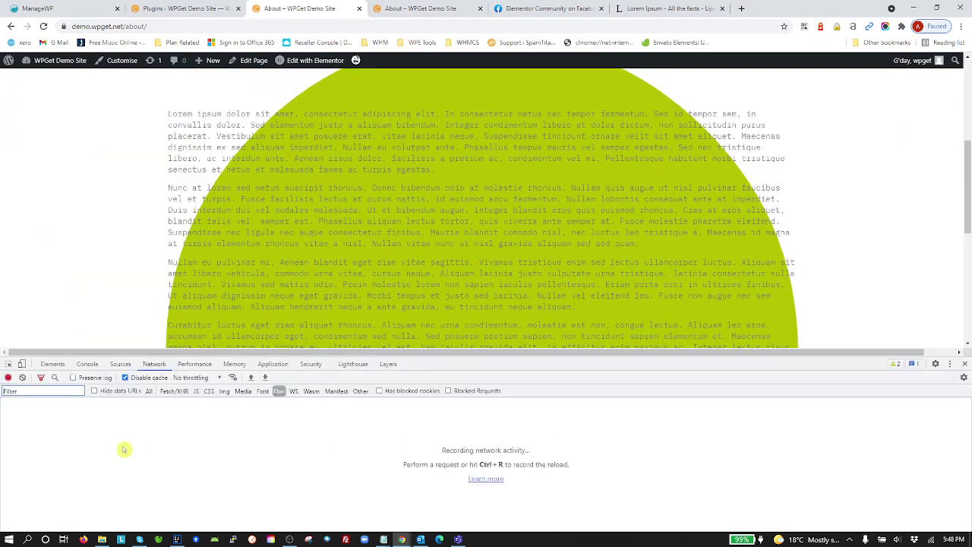
scroll(391, 257, down, 2)
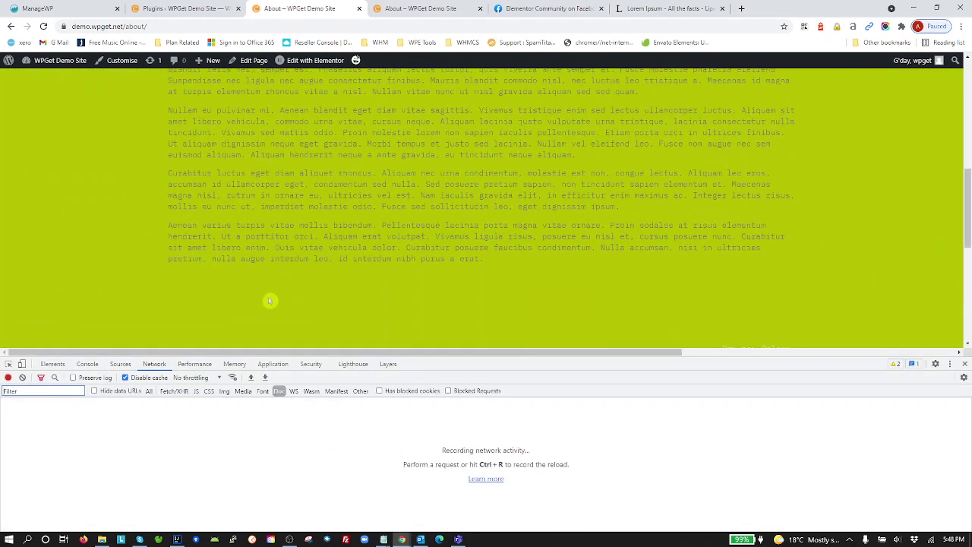
scroll(270, 299, up, 5)
scroll(278, 297, down, 1)
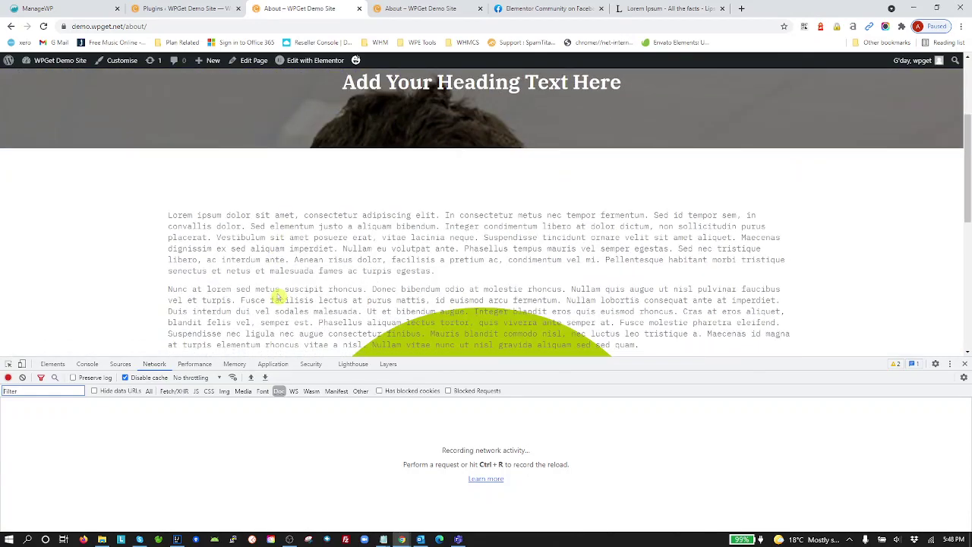
click(8, 364)
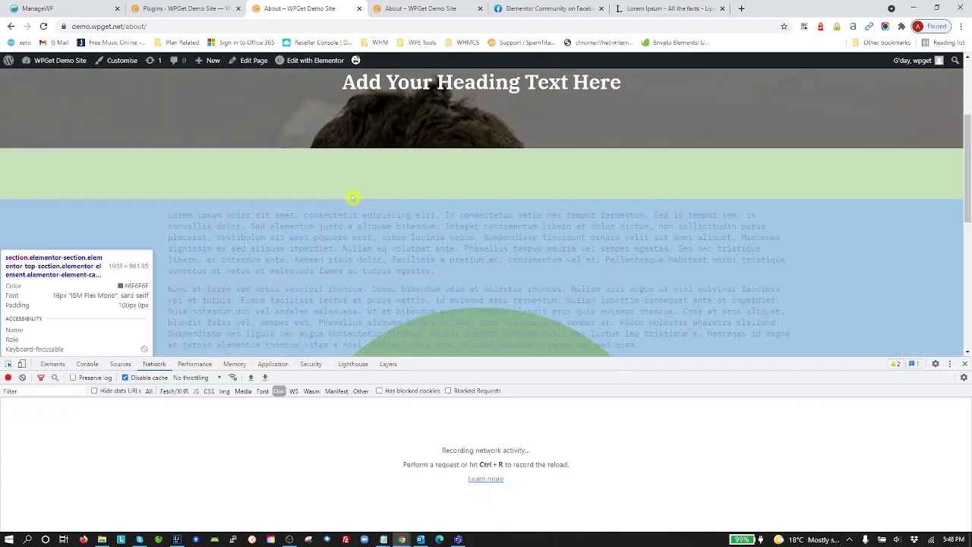
click(353, 199)
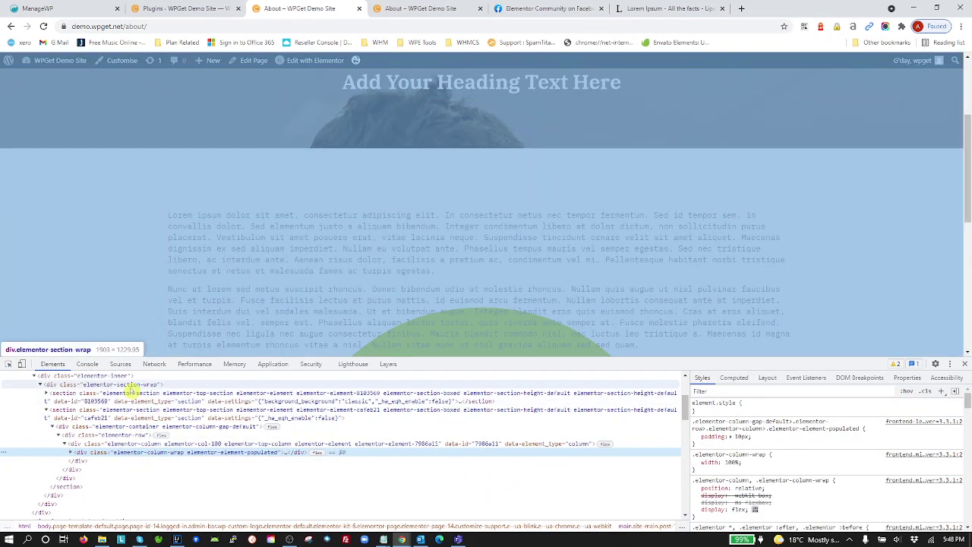
click(132, 386)
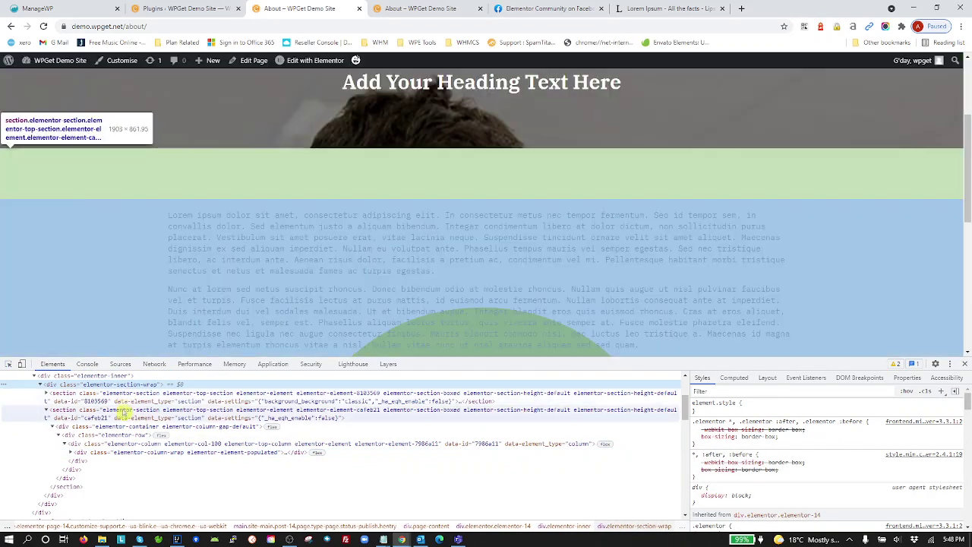
click(121, 420)
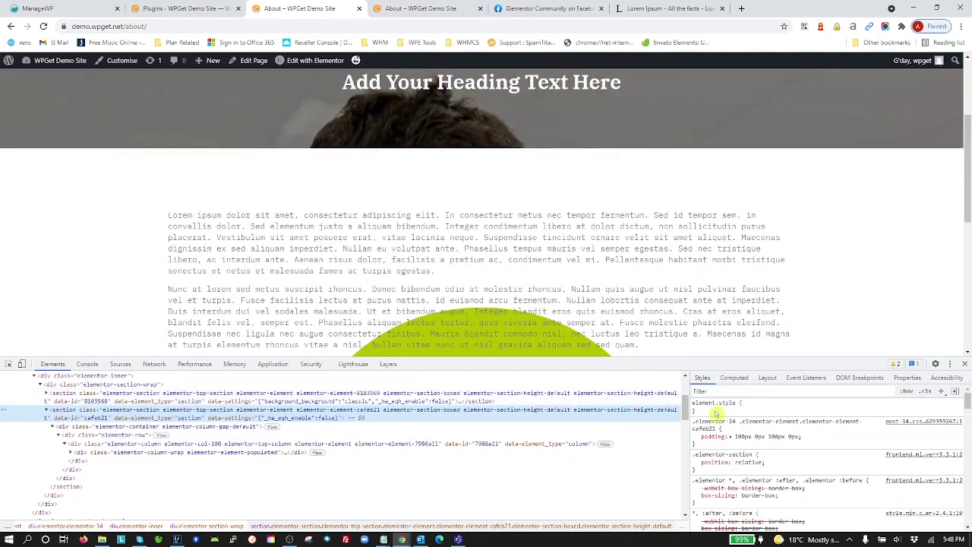
Add overflow: hidden to the section's element style and check the circle's clipping at the footer
click(712, 408)
text(ov)
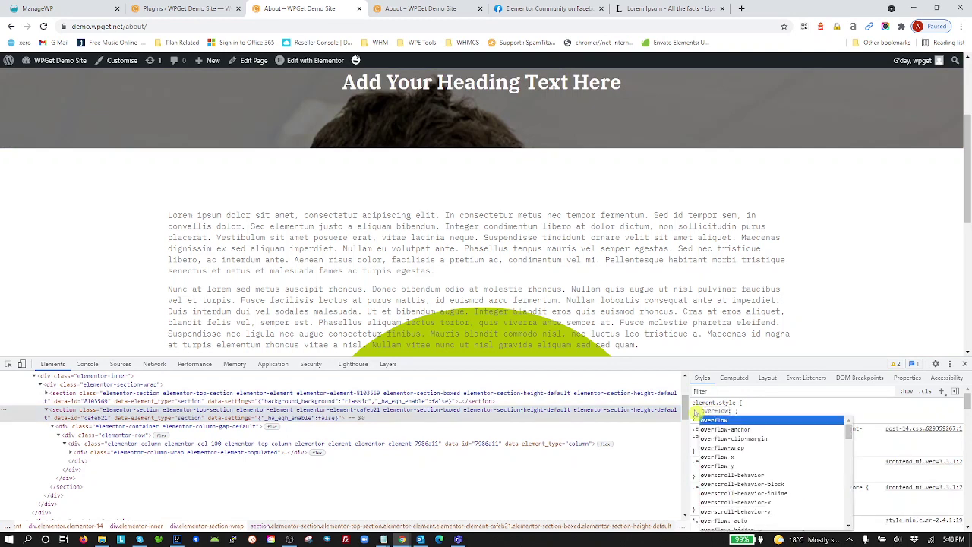
key(Tab)
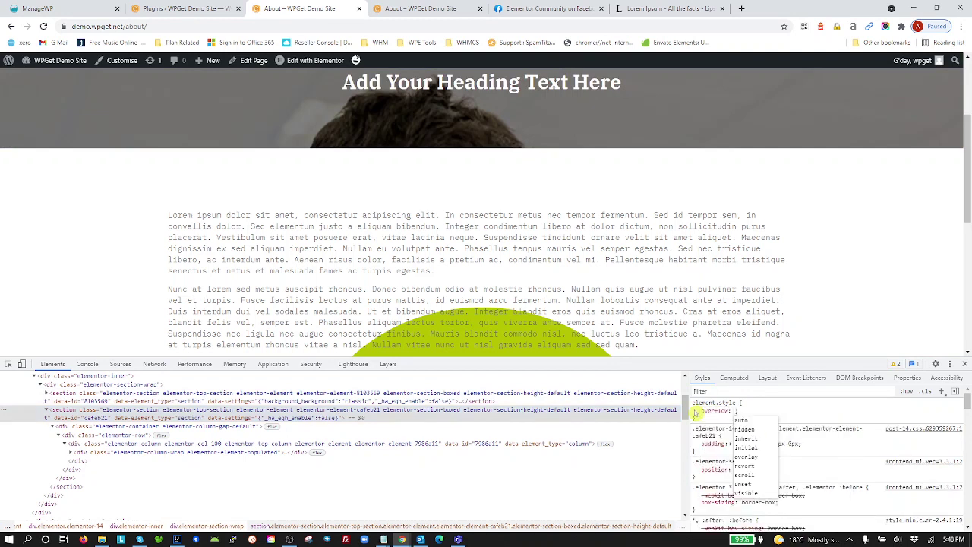
text(hidden)
key(Return)
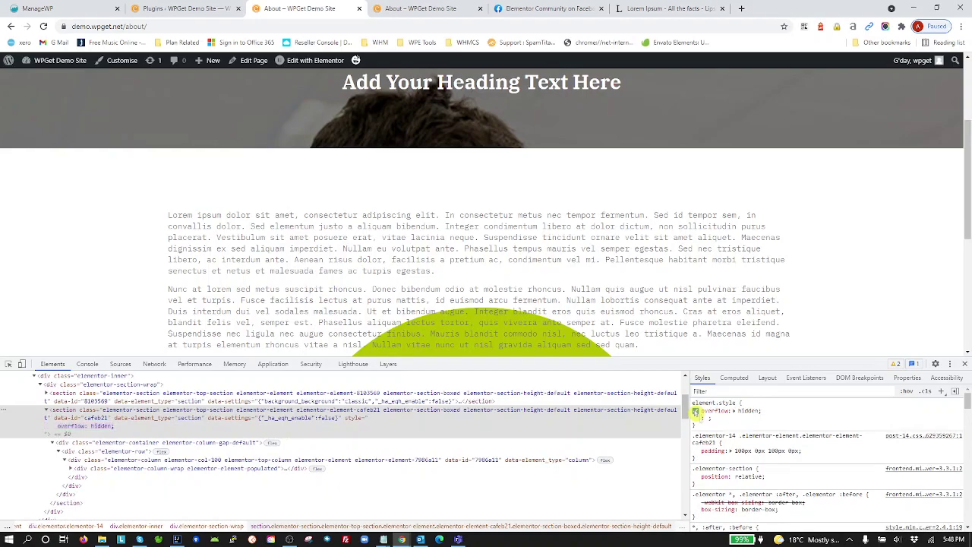
scroll(594, 260, down, 4)
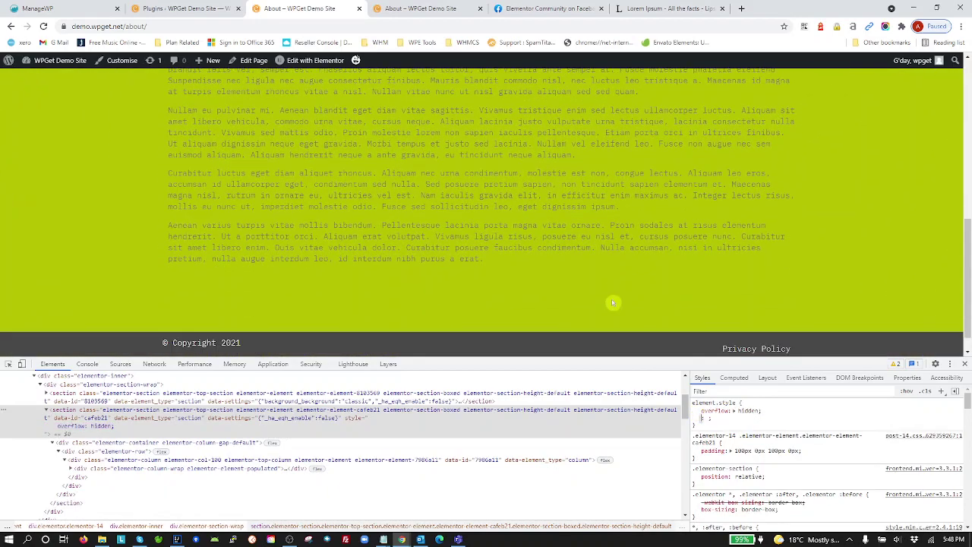
Copy the overflow: hidden declaration from the inspected section's element style and reopen the other About page tab in the Elementor editor
scroll(613, 303, up, 5)
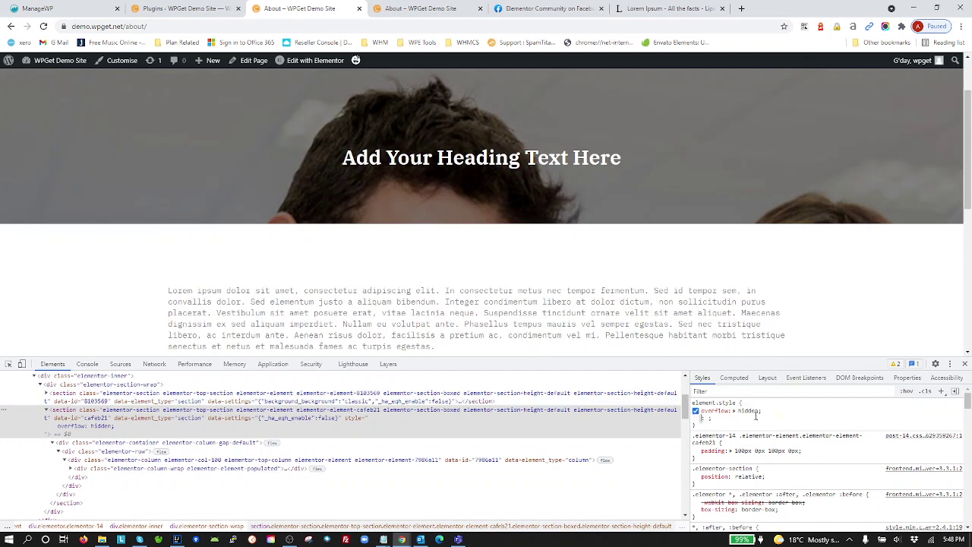
click(748, 411)
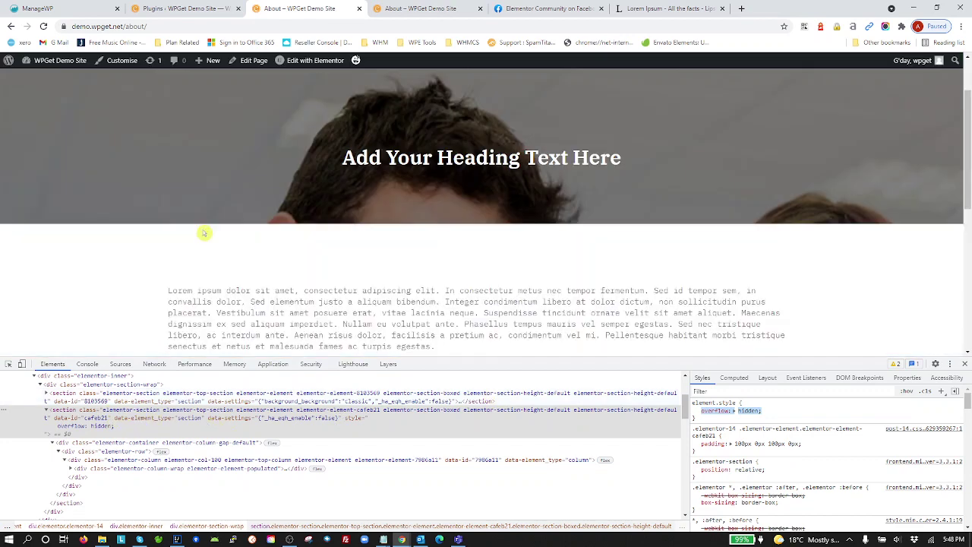
click(389, 9)
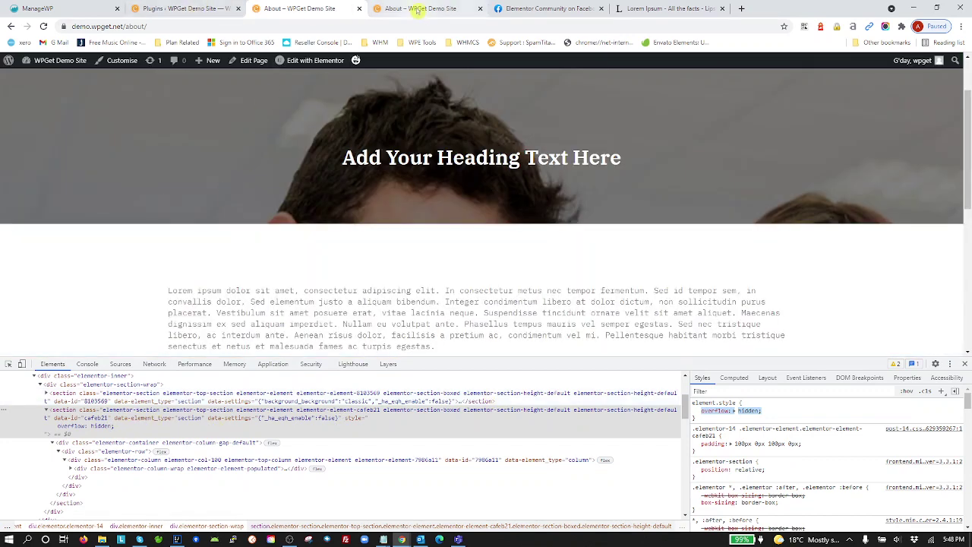
click(315, 60)
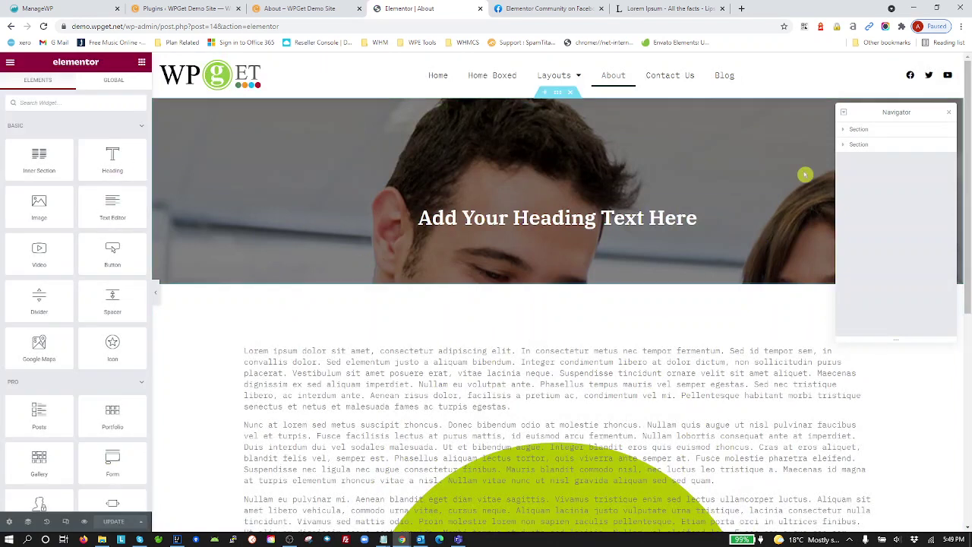
Add custom CSS to the second section, which holds the Lorem Ipsum text: selector { overflow: hidden; }
click(858, 145)
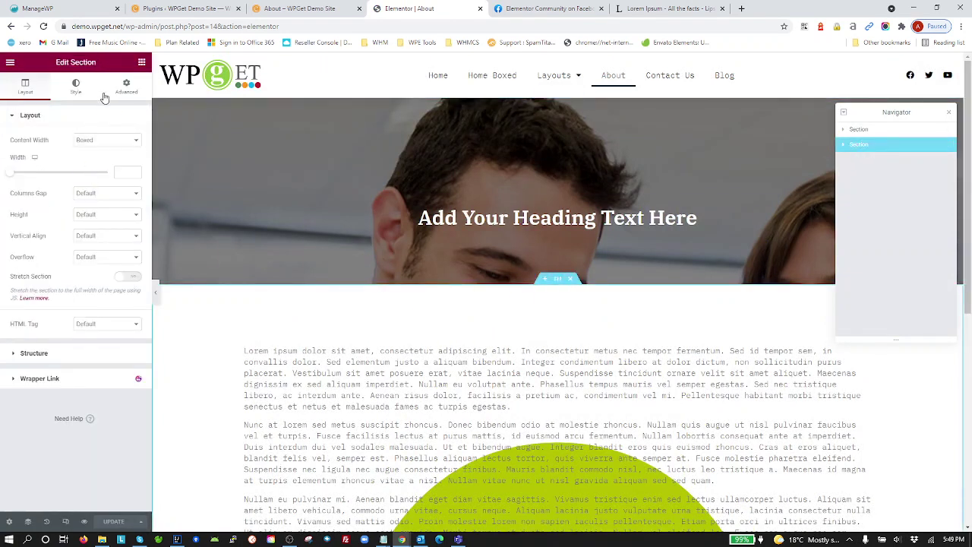
click(127, 85)
click(38, 443)
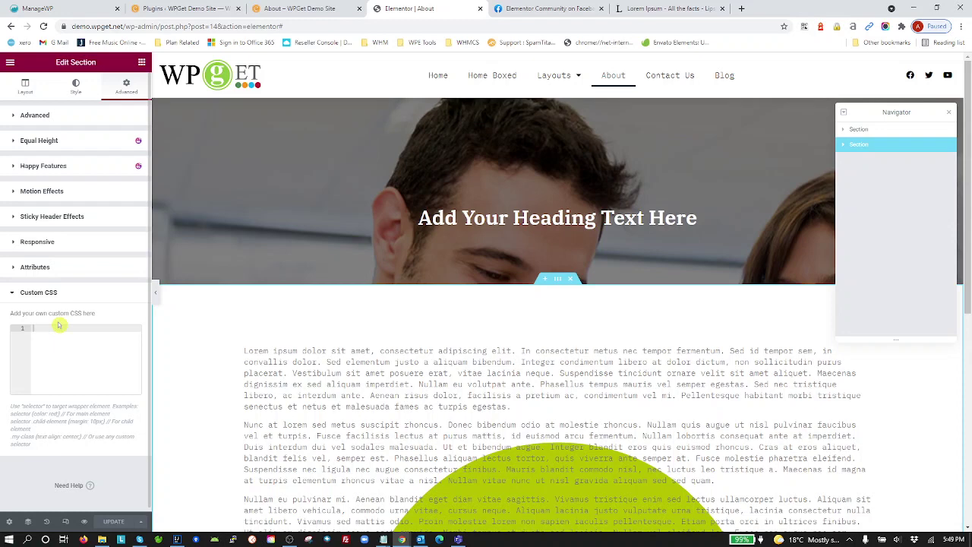
text(sele)
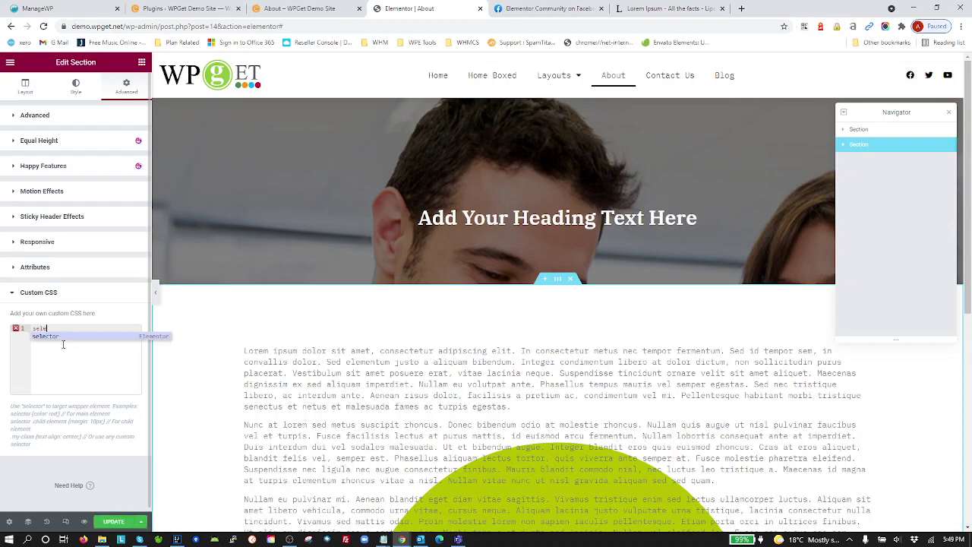
text(ctor)
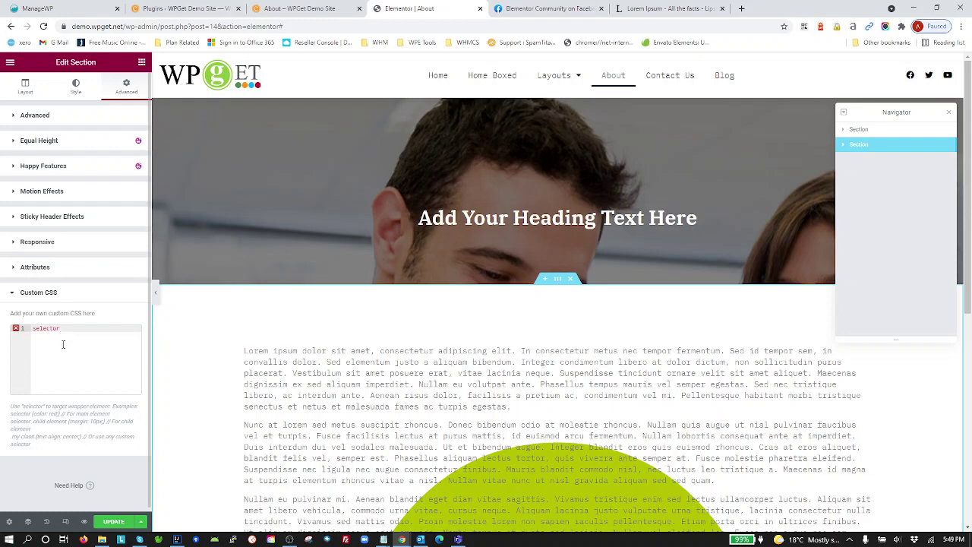
text( {)
key(Return)
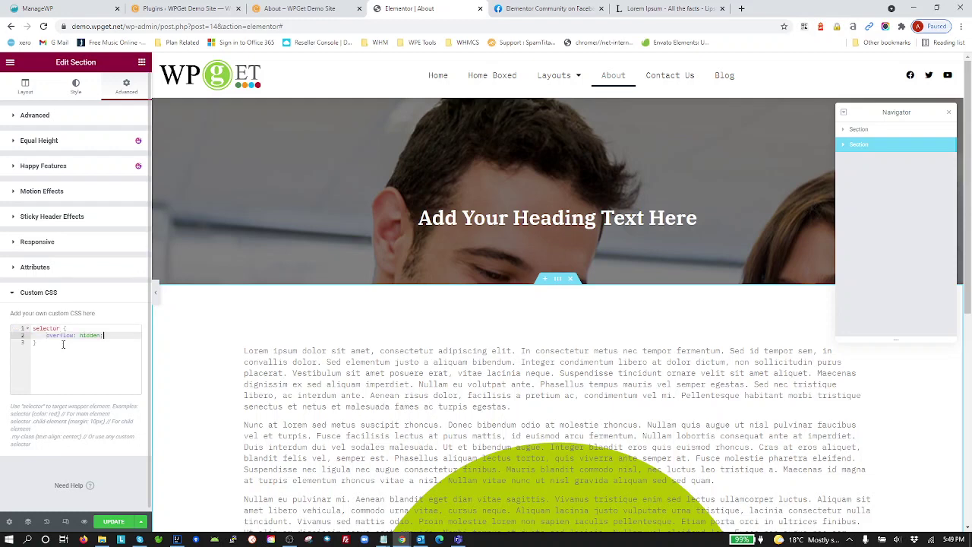
Save the custom CSS change to the About page and open its published view
click(122, 522)
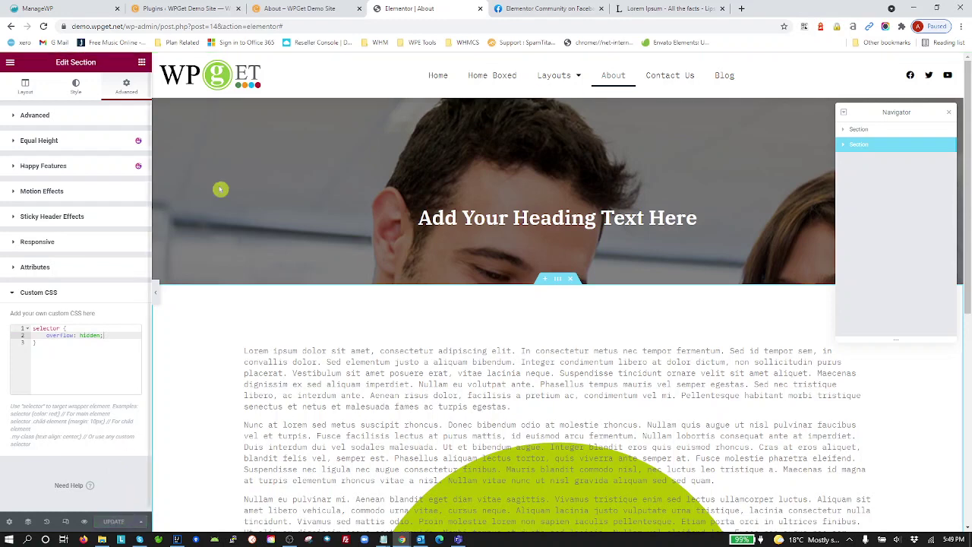
click(10, 62)
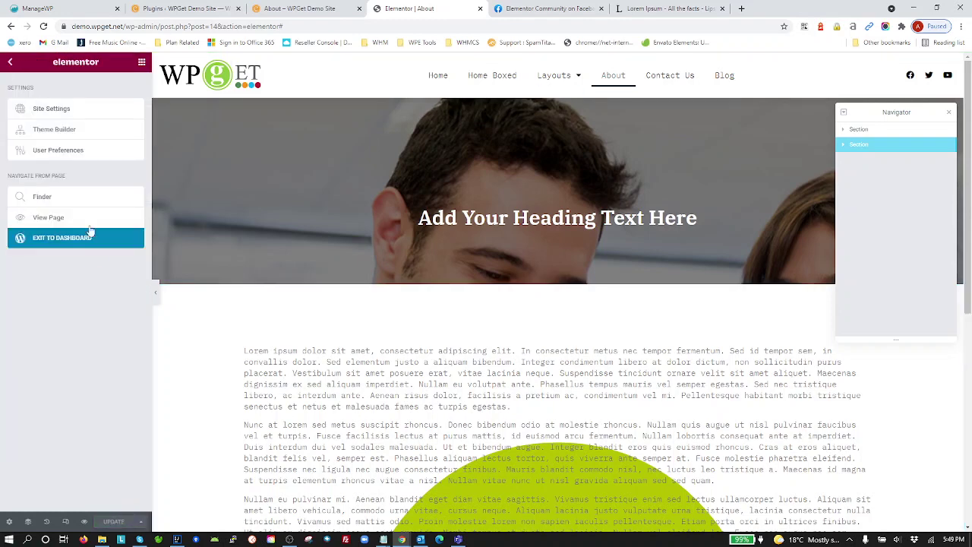
click(48, 219)
Examine how the green circle moves, grows and is clipped at the section's header and footer edges while scrolling the published page
scroll(437, 300, down, 3)
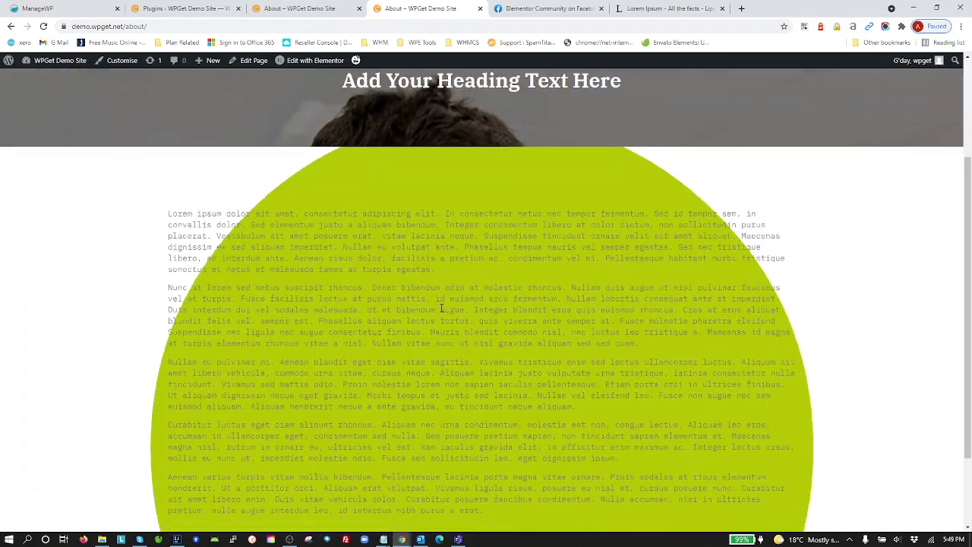
scroll(442, 309, down, 1)
scroll(443, 314, up, 5)
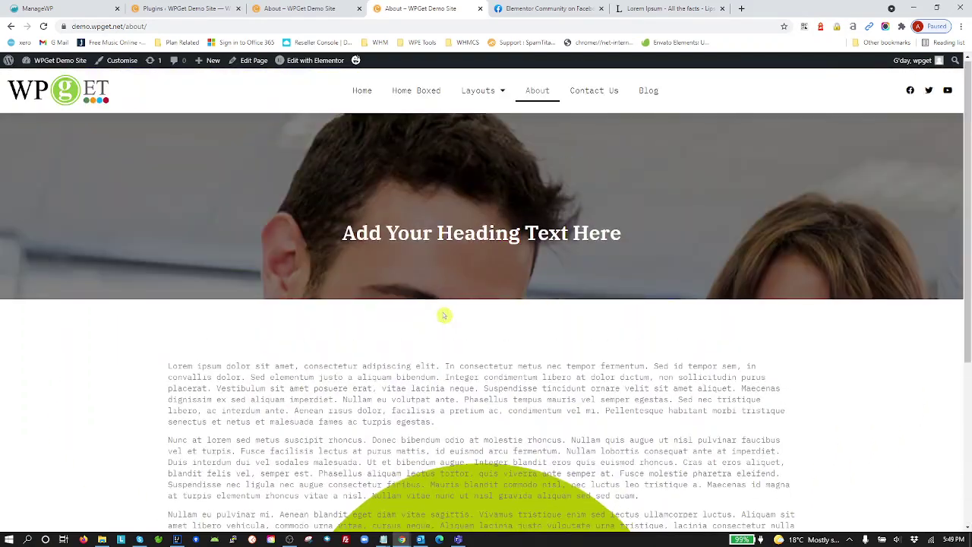
scroll(443, 314, down, 5)
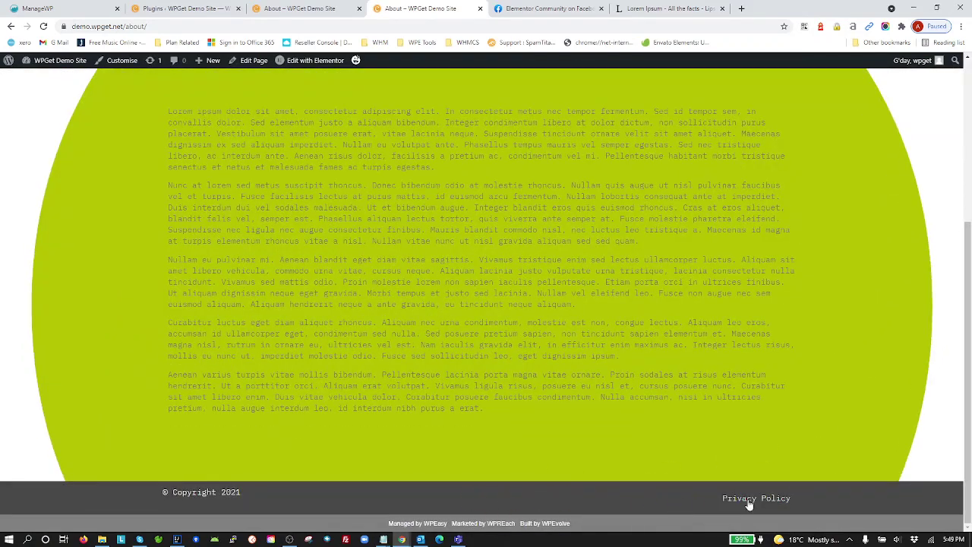
scroll(617, 475, up, 5)
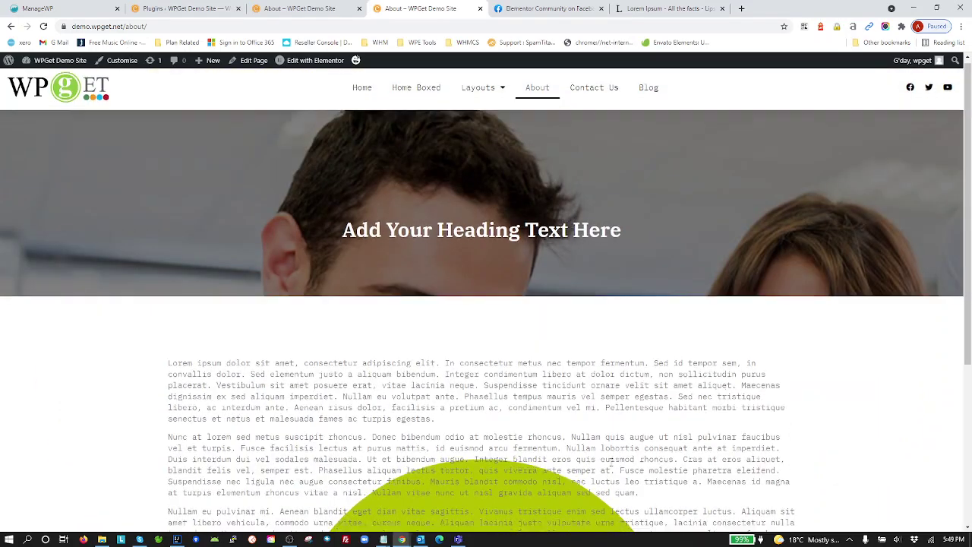
scroll(342, 485, down, 5)
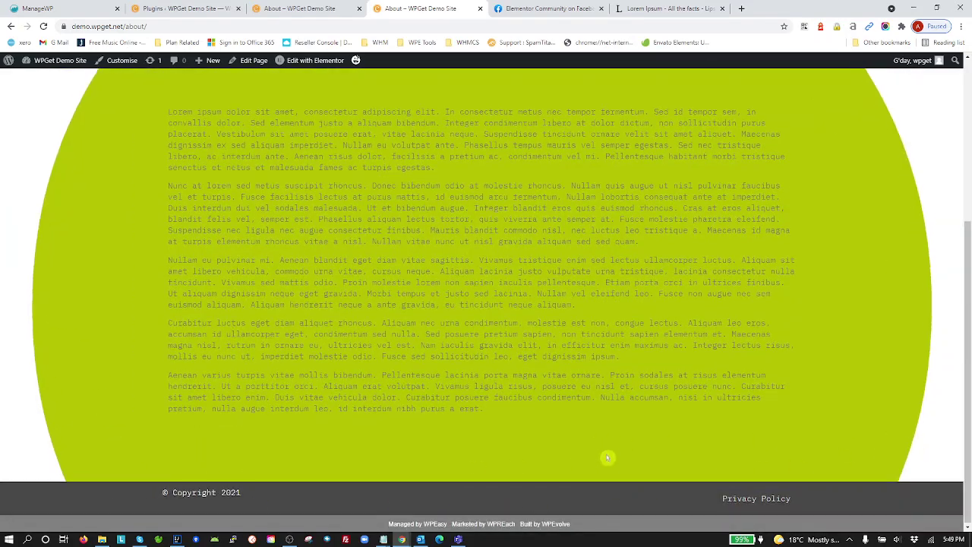
scroll(614, 461, up, 5)
scroll(615, 461, down, 4)
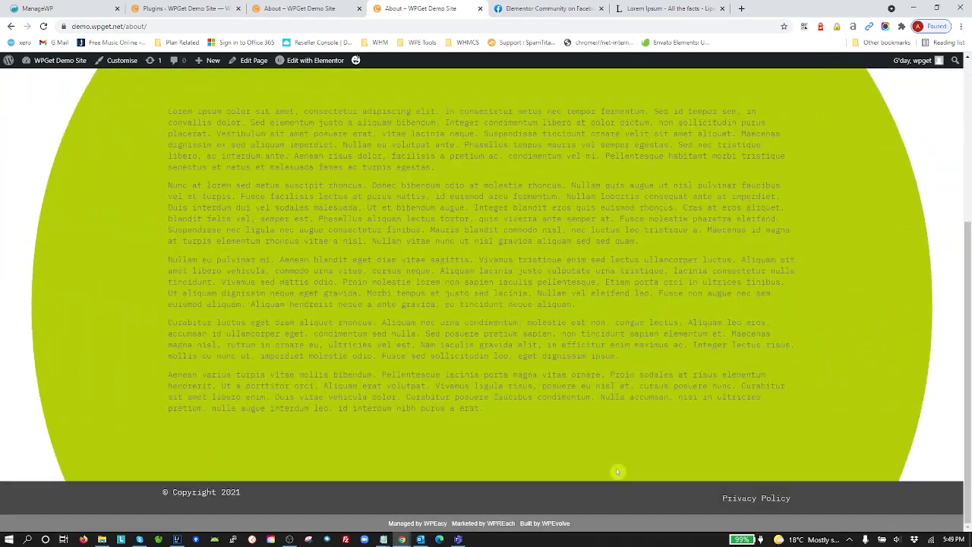
scroll(616, 469, up, 4)
scroll(616, 465, down, 4)
scroll(616, 466, up, 4)
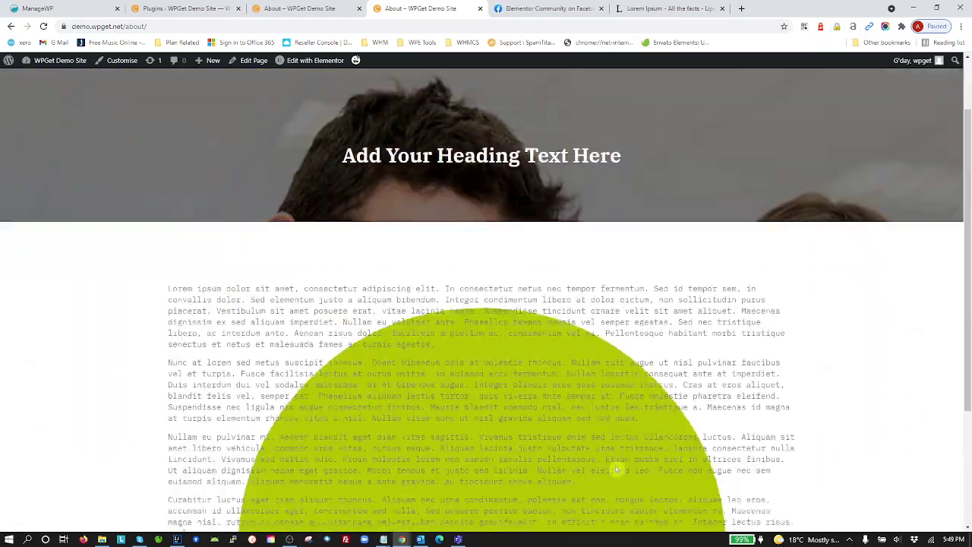
scroll(616, 466, down, 4)
scroll(266, 376, up, 4)
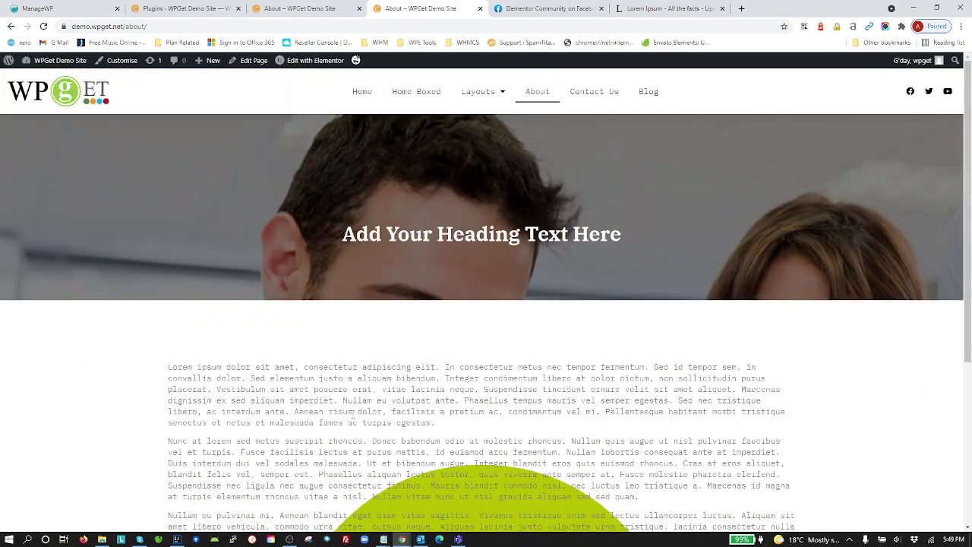
scroll(403, 428, down, 4)
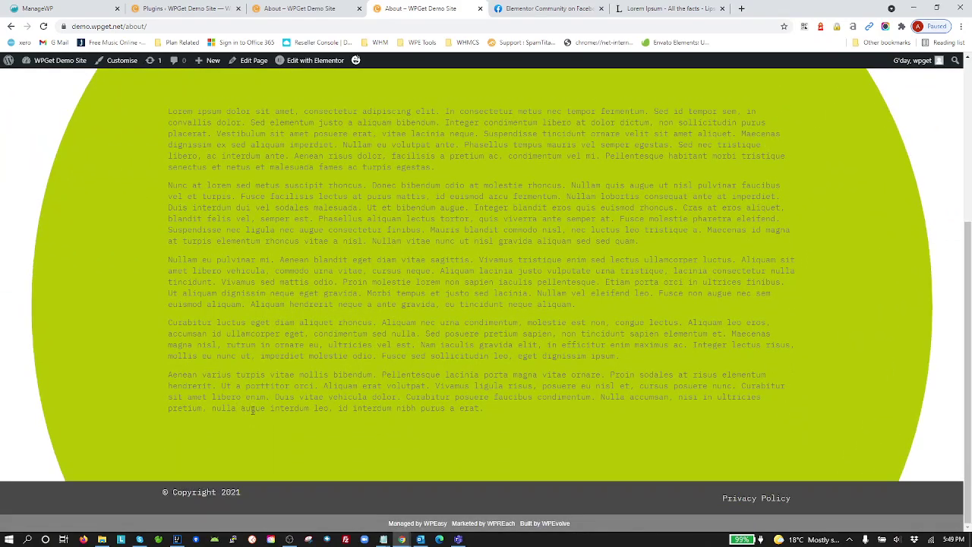
scroll(253, 410, up, 5)
scroll(258, 410, down, 5)
scroll(271, 410, up, 4)
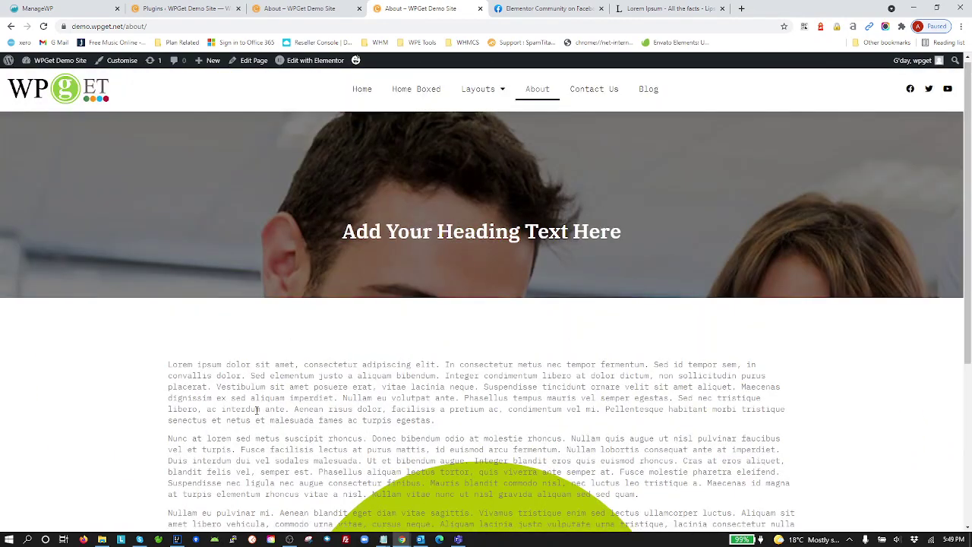
scroll(559, 397, down, 2)
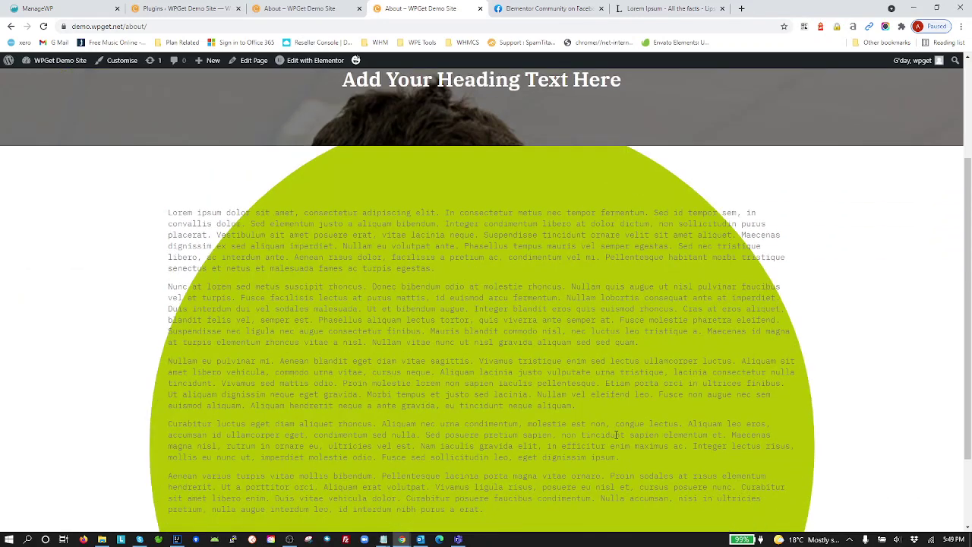
scroll(616, 435, up, 2)
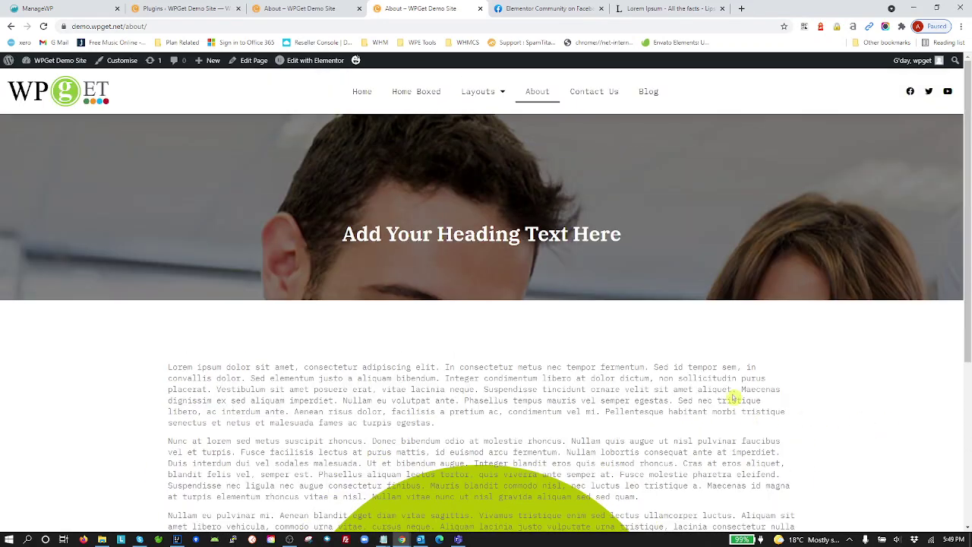